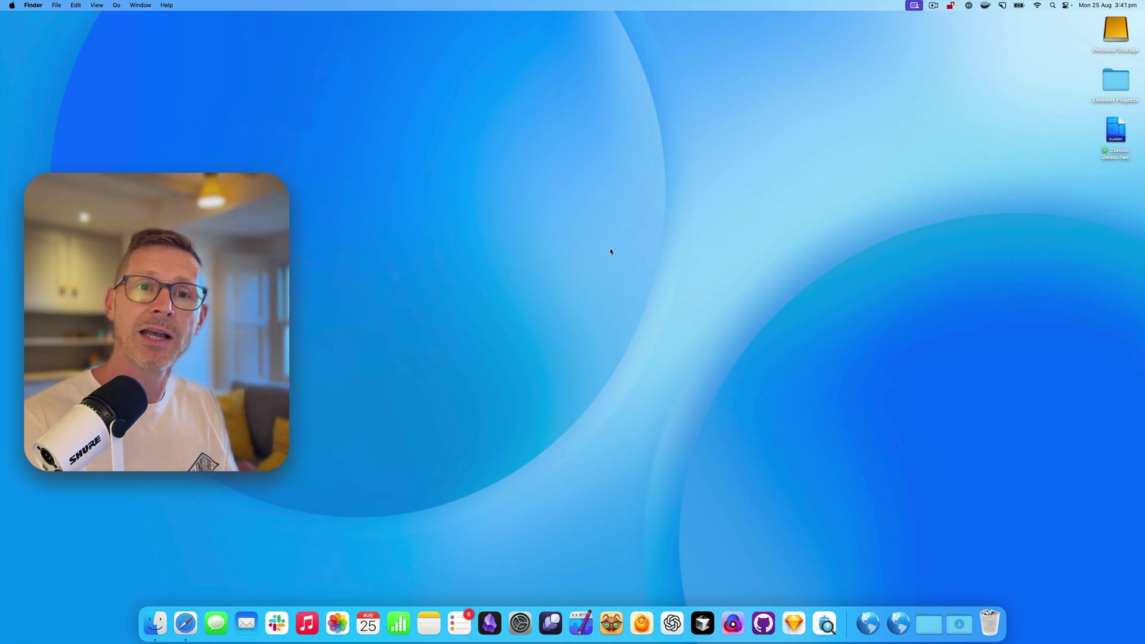
# Step: Open Classic Demo.rwc in RapidWeaver Classic, enlarge its window and preview the Home page
pyautogui.click(1110, 128)
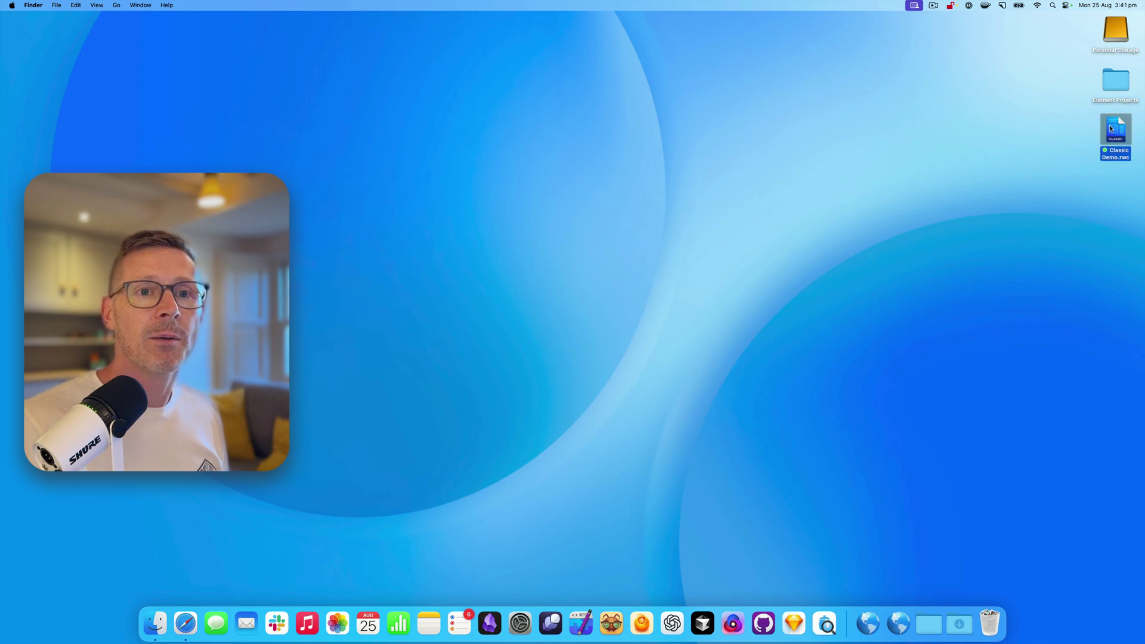
pyautogui.doubleClick(1111, 129)
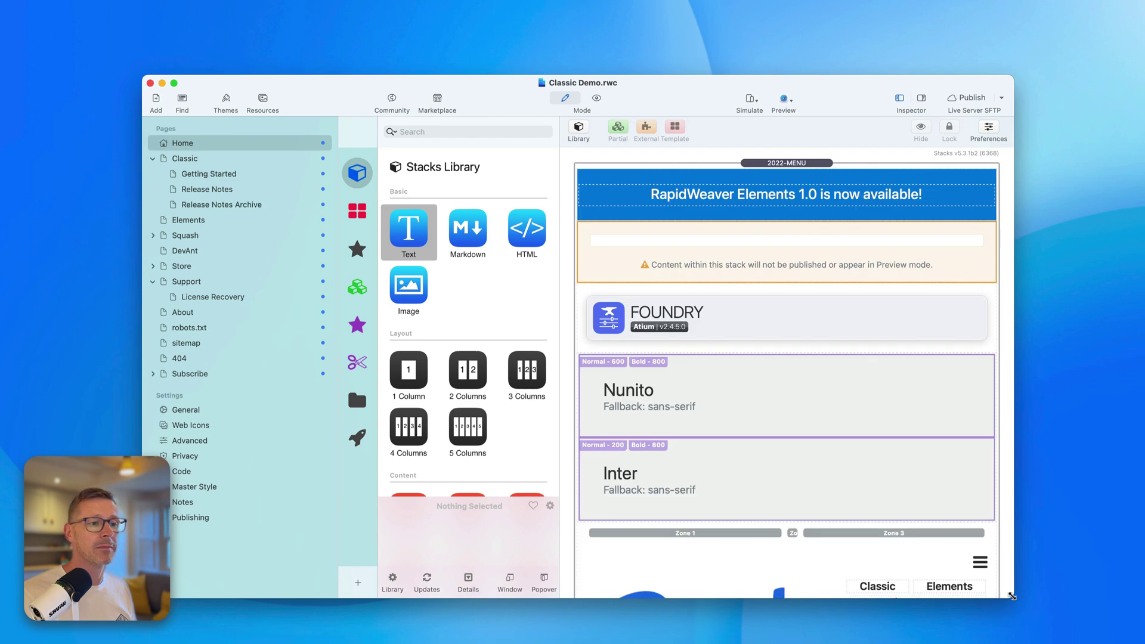
pyautogui.moveTo(1012, 596); pyautogui.dragTo(1144, 643)
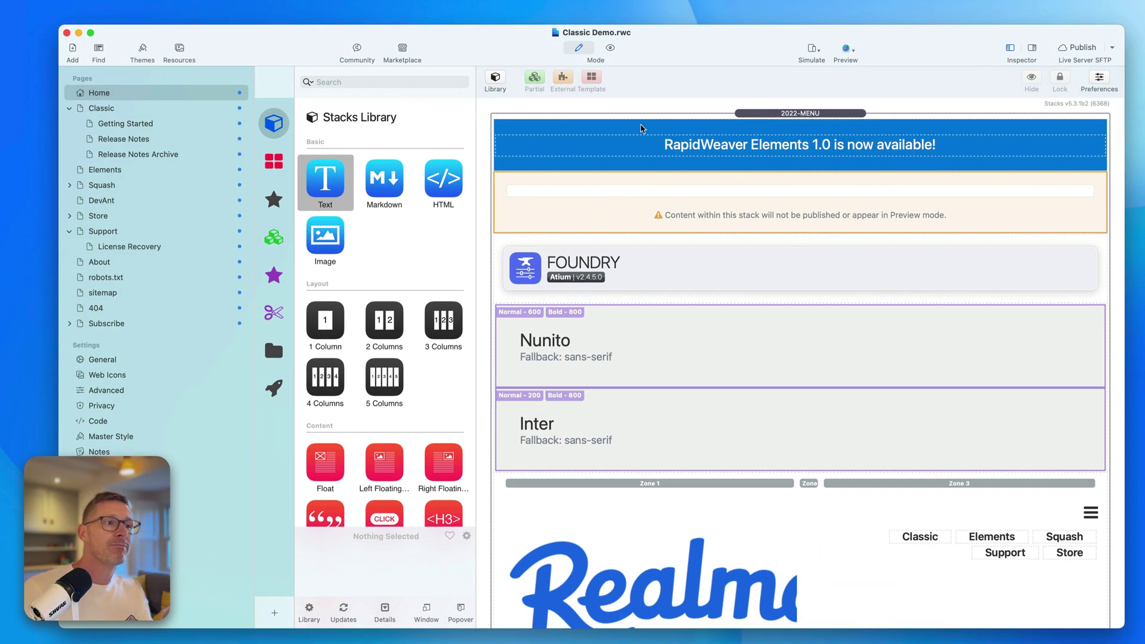
pyautogui.click(610, 50)
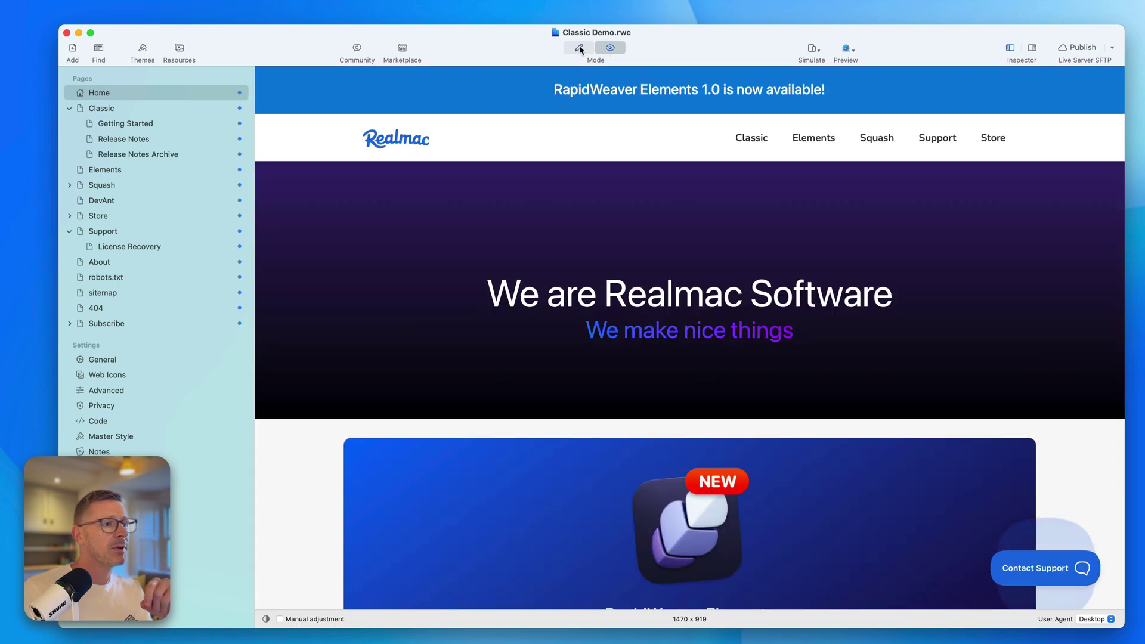
pyautogui.click(578, 49)
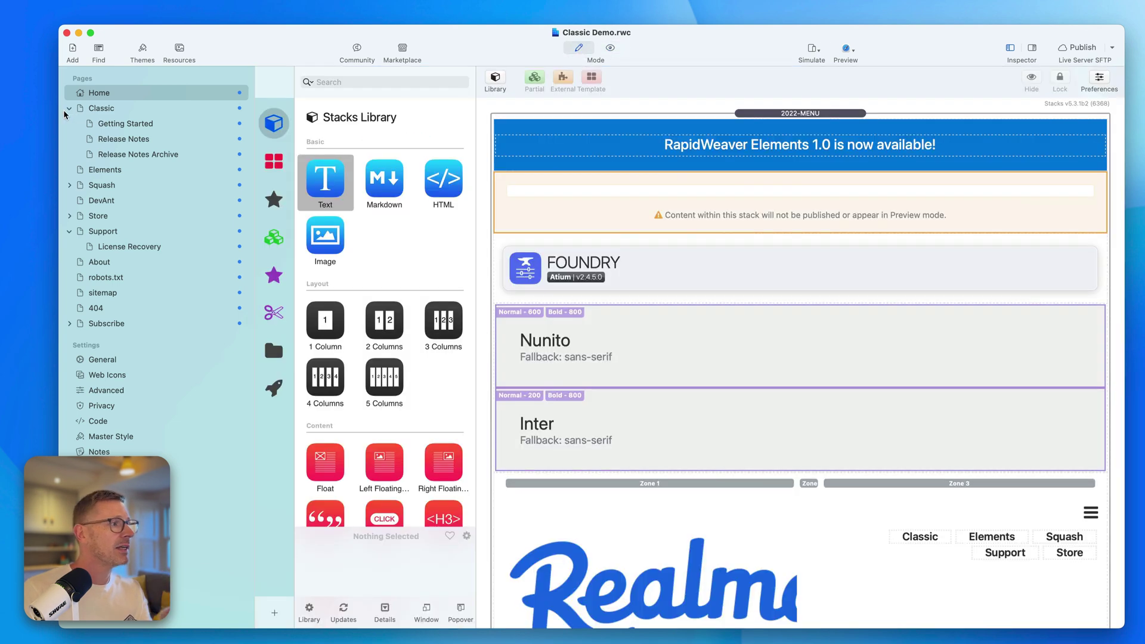
# Step: Browse the Classic, Getting Started, Release Notes, Release Notes Archive and DevAnt pages, then return Home
pyautogui.click(136, 110)
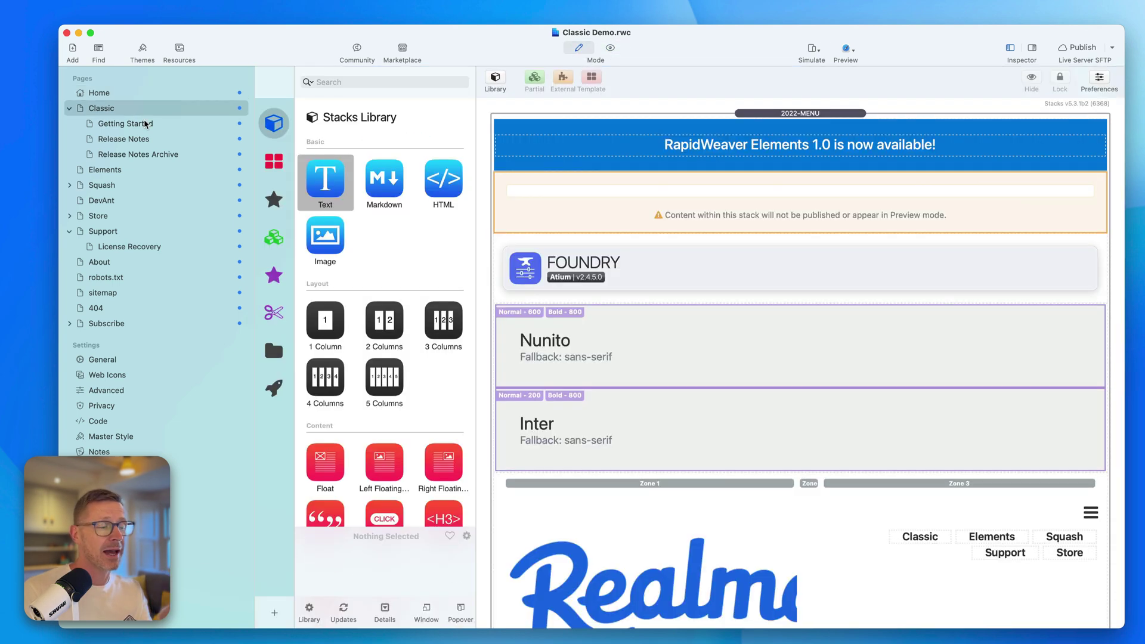
pyautogui.click(145, 124)
pyautogui.click(146, 140)
pyautogui.click(147, 155)
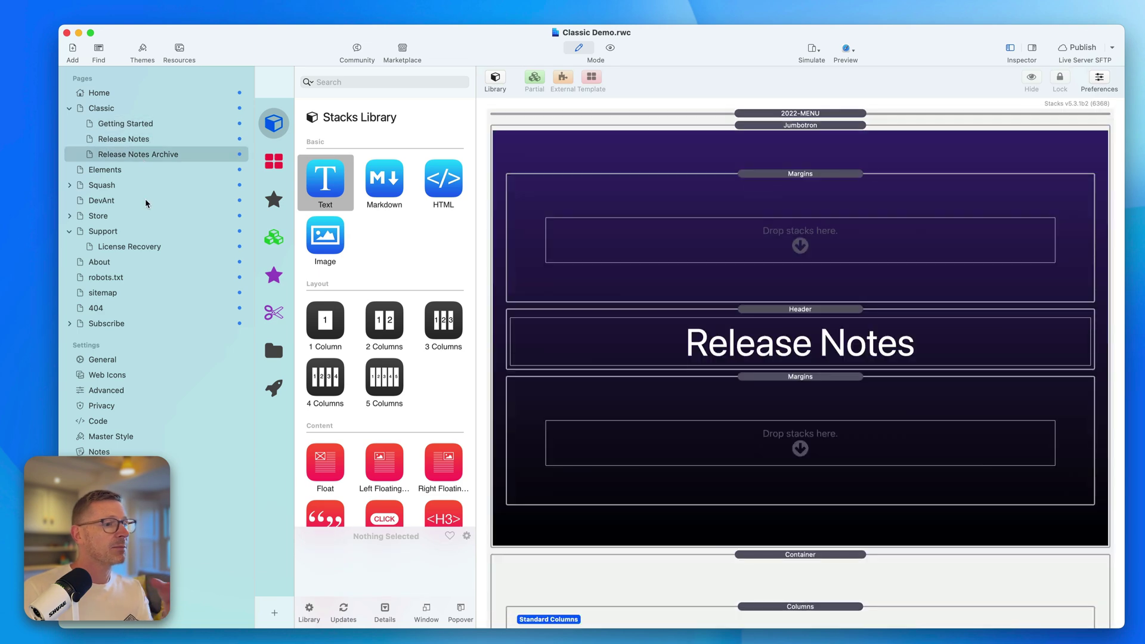
pyautogui.click(146, 203)
pyautogui.click(122, 96)
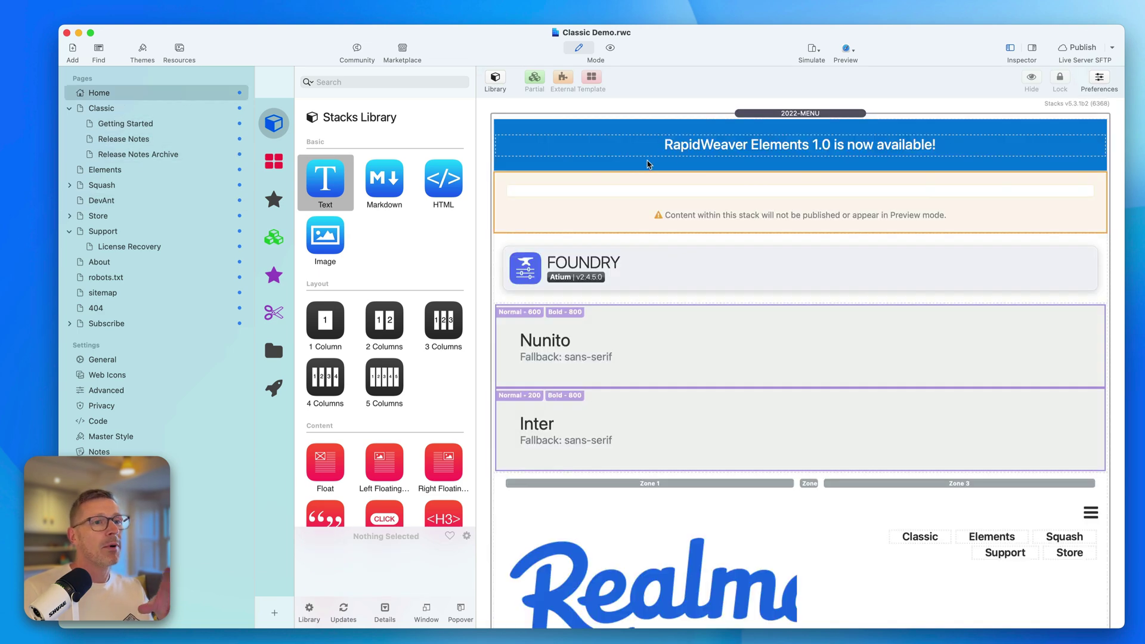
# Step: Review the Home page's sidebar, custom HTML and meta/social tag settings, then check the Resources browser
pyautogui.click(1033, 48)
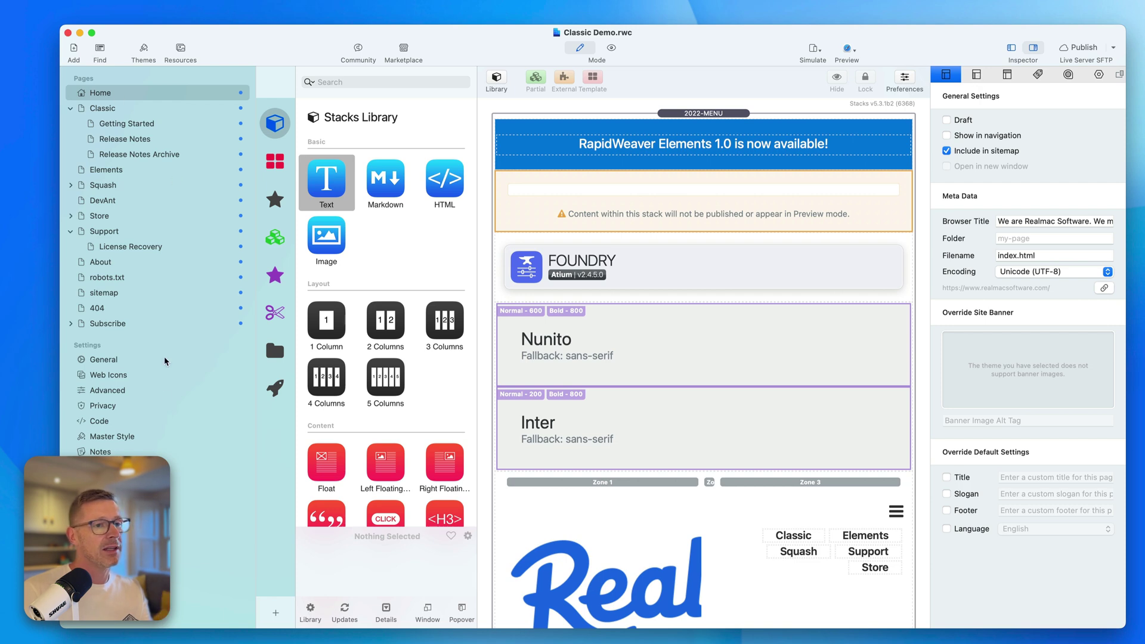
pyautogui.click(976, 74)
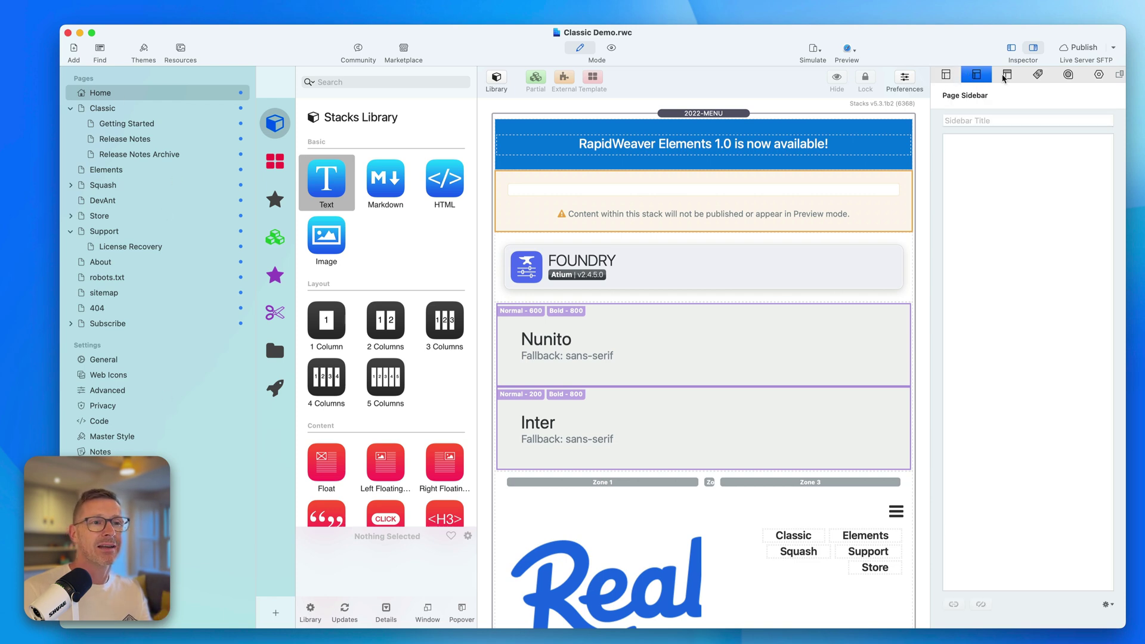
pyautogui.click(1008, 75)
pyautogui.click(1034, 75)
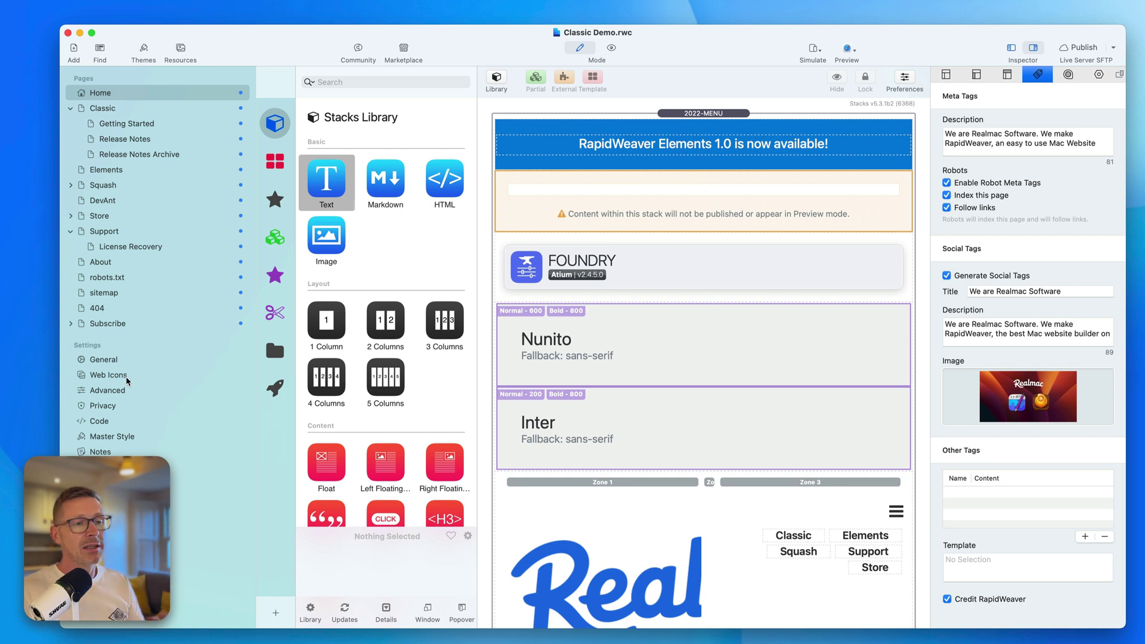
pyautogui.click(180, 53)
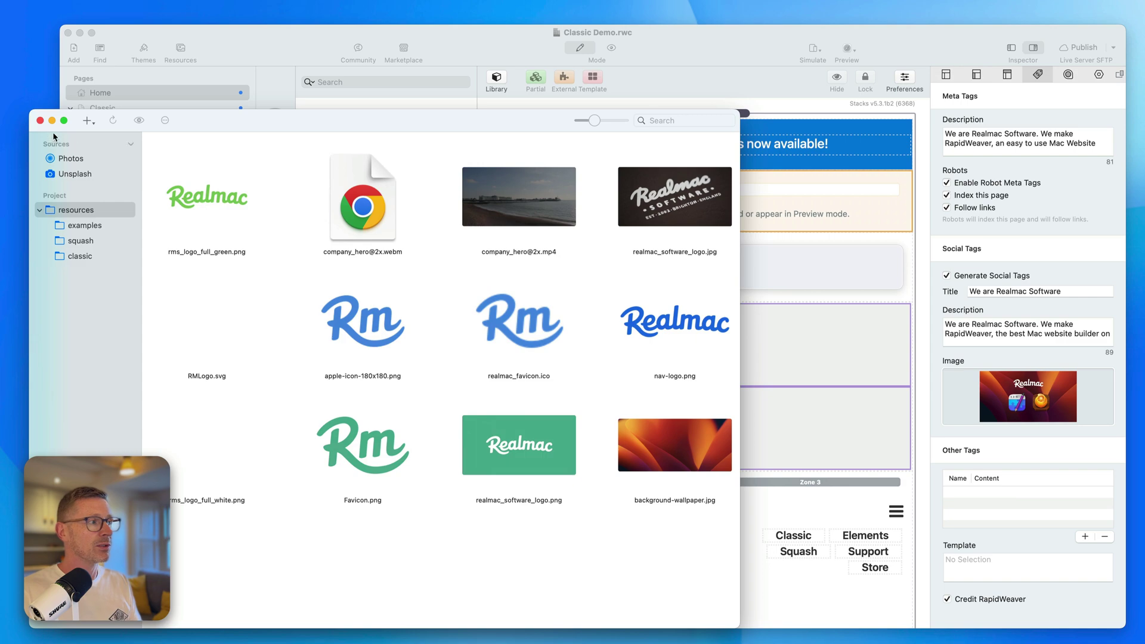
pyautogui.click(41, 121)
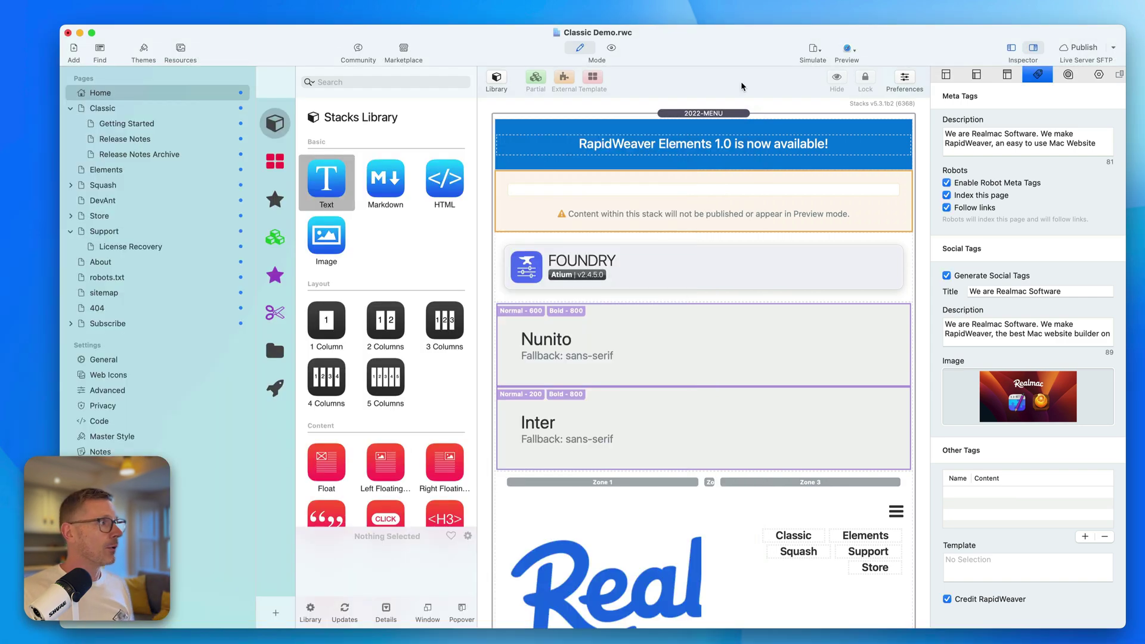
# Step: Close the RapidWeaver project without saving and launch Elements
pyautogui.press('super+w')
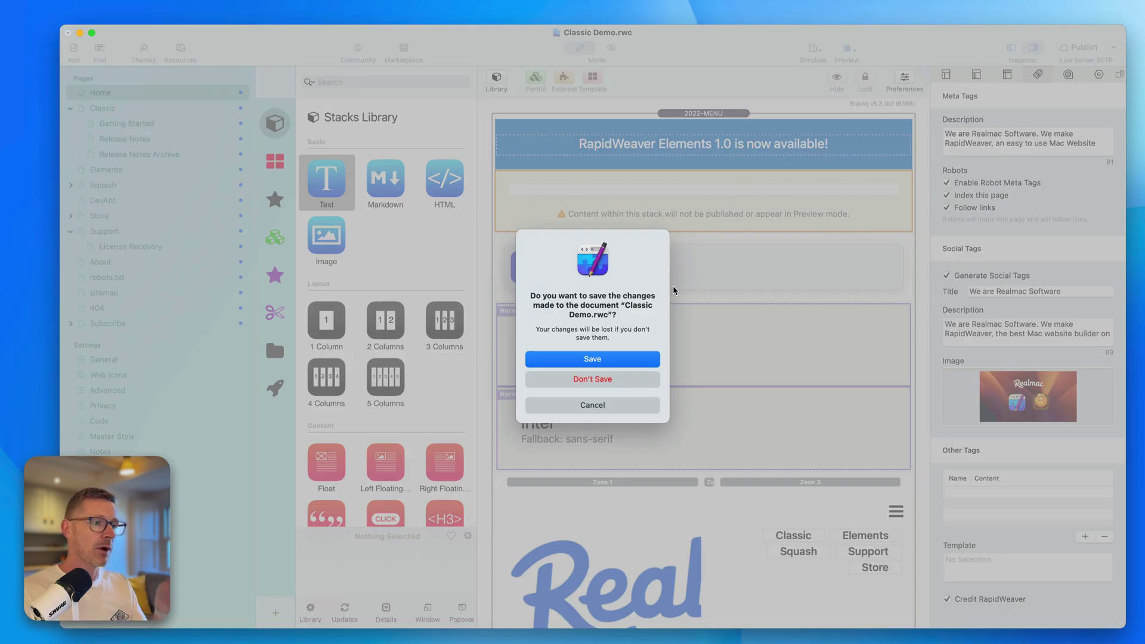
pyautogui.click(622, 385)
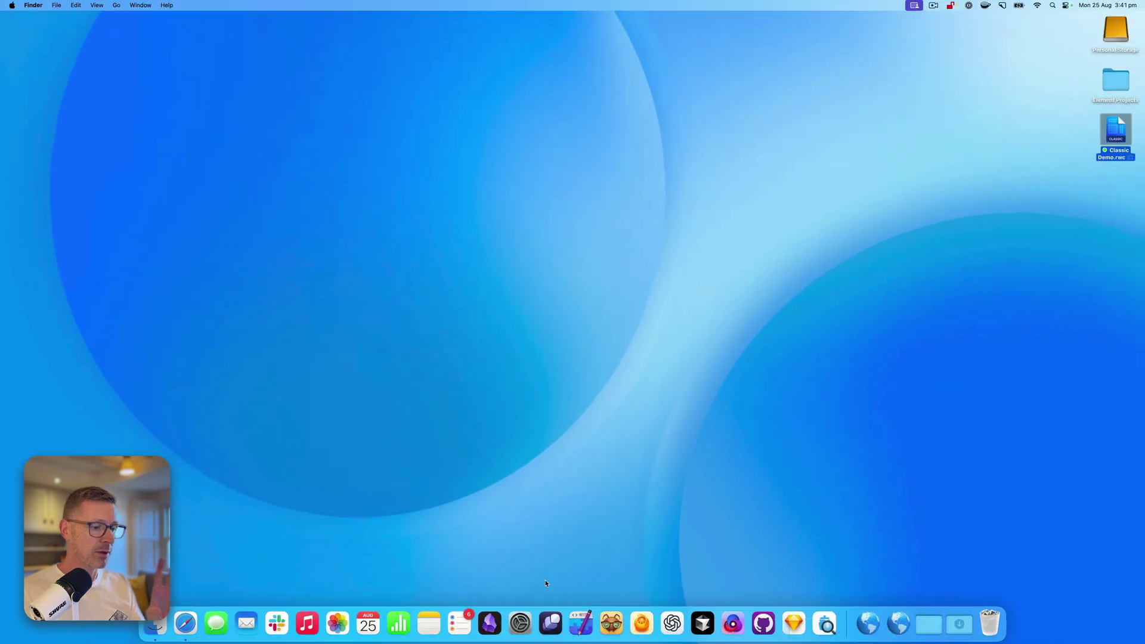
pyautogui.click(546, 626)
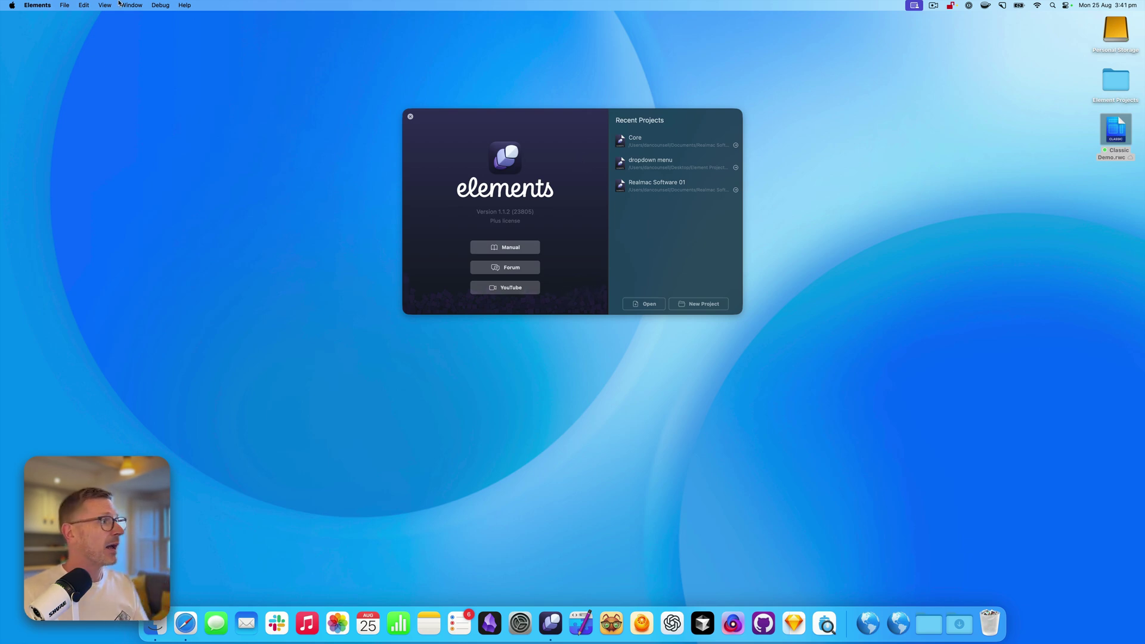
# Step: Import a Classic project in Elements, choosing Classic Demo.rwc from the Desktop
pyautogui.click(65, 4)
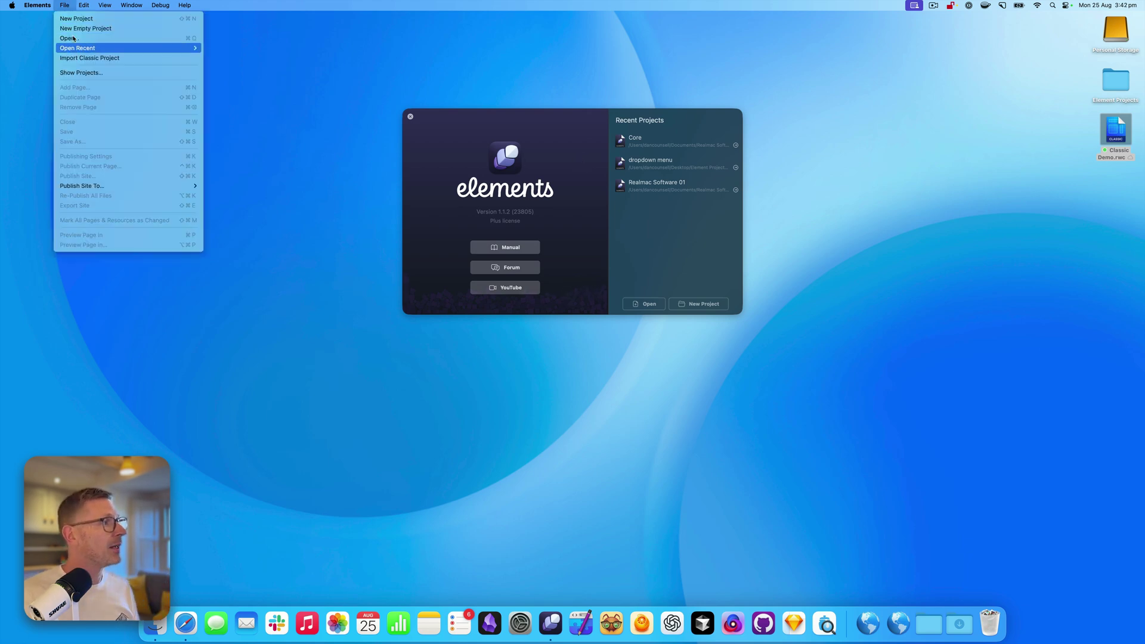
pyautogui.click(144, 60)
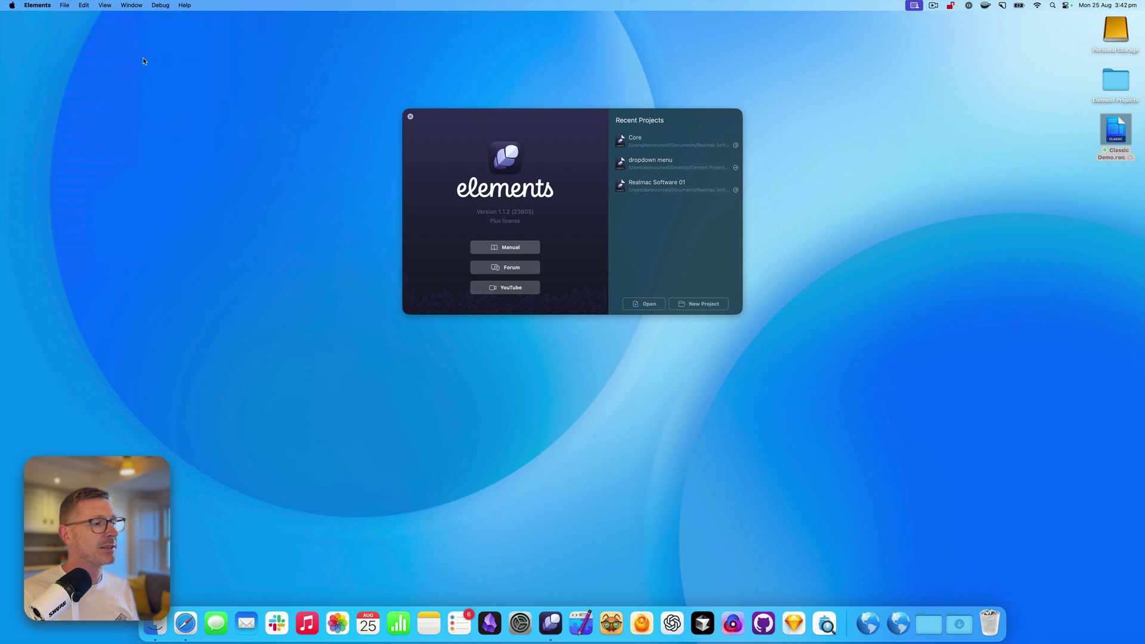
pyautogui.click(394, 120)
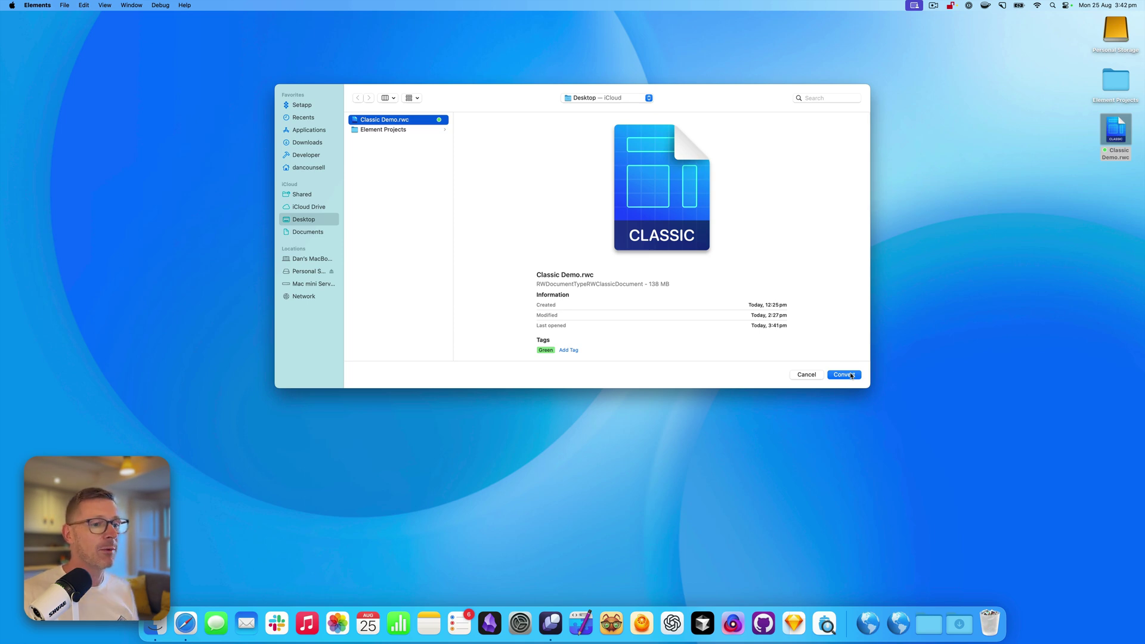
# Step: Convert Classic Demo.rwc, widen the page list to show full names, and shrink the window
pyautogui.click(851, 374)
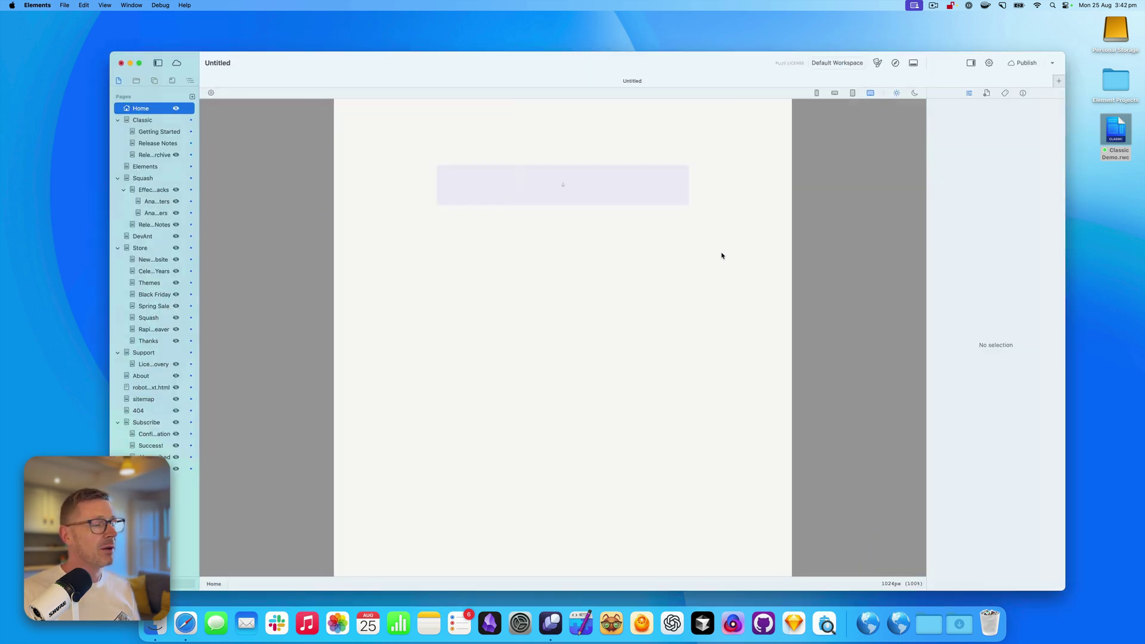
pyautogui.moveTo(202, 178); pyautogui.dragTo(246, 177)
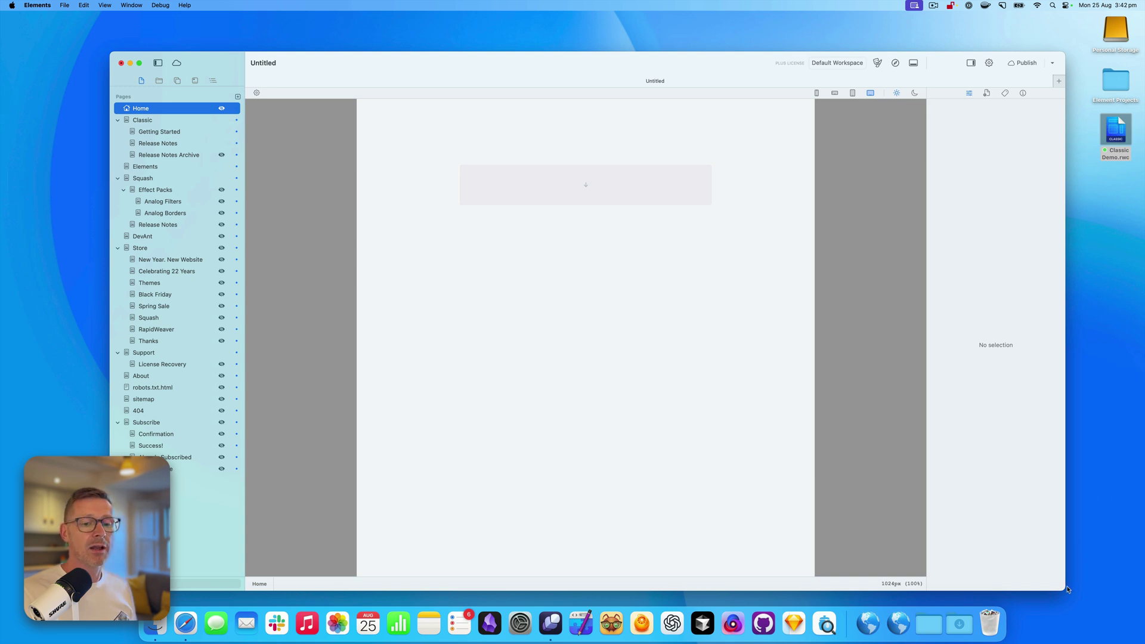
pyautogui.moveTo(1067, 589); pyautogui.dragTo(954, 559)
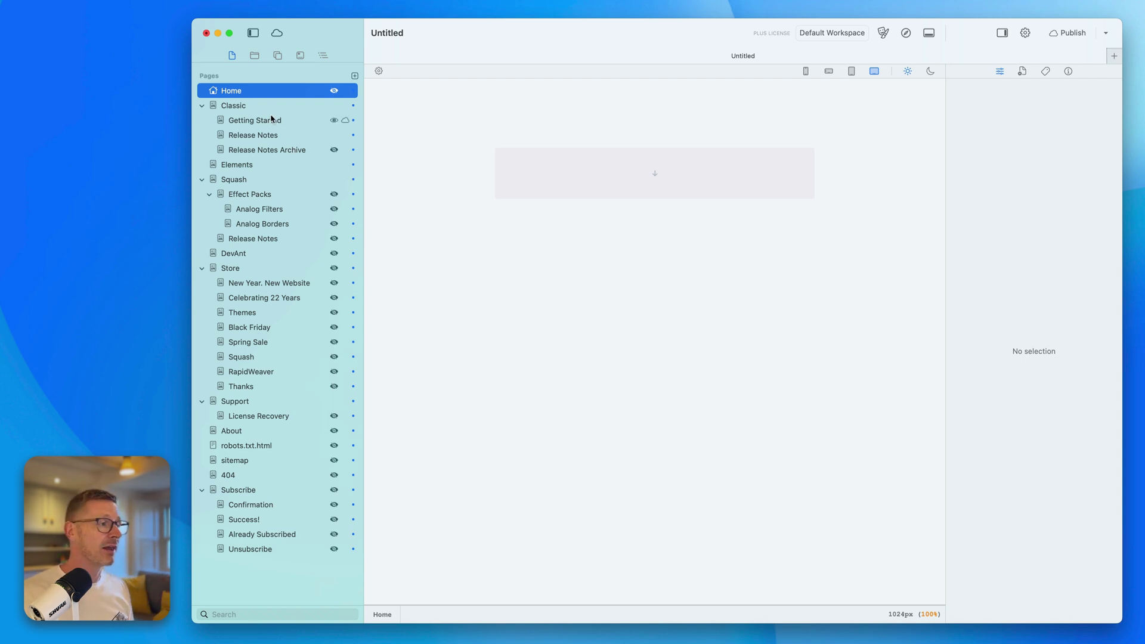
# Step: Open the imported Classic page, compare Squash and Store groups in RapidWeaver Classic, then quit it
pyautogui.click(251, 107)
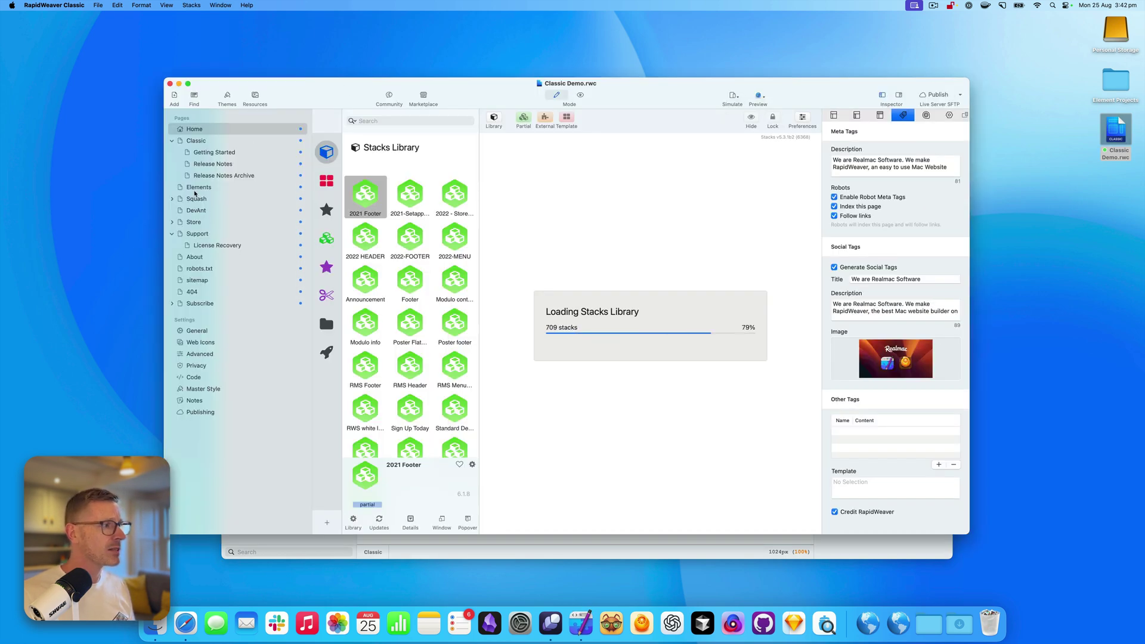
pyautogui.click(172, 198)
pyautogui.click(172, 246)
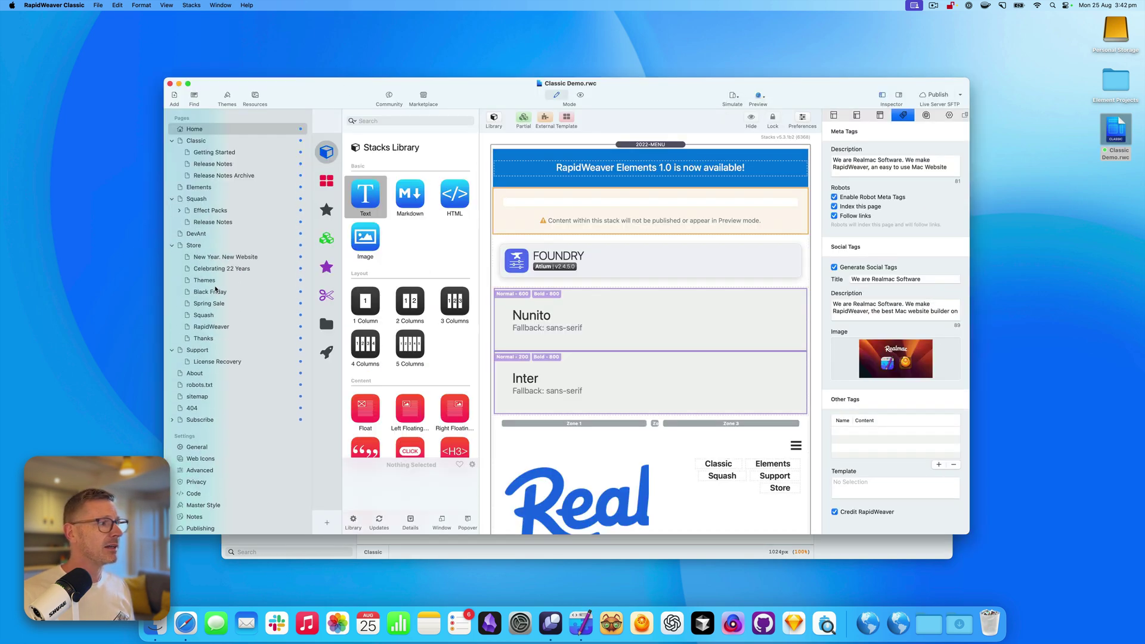
pyautogui.press('super+q')
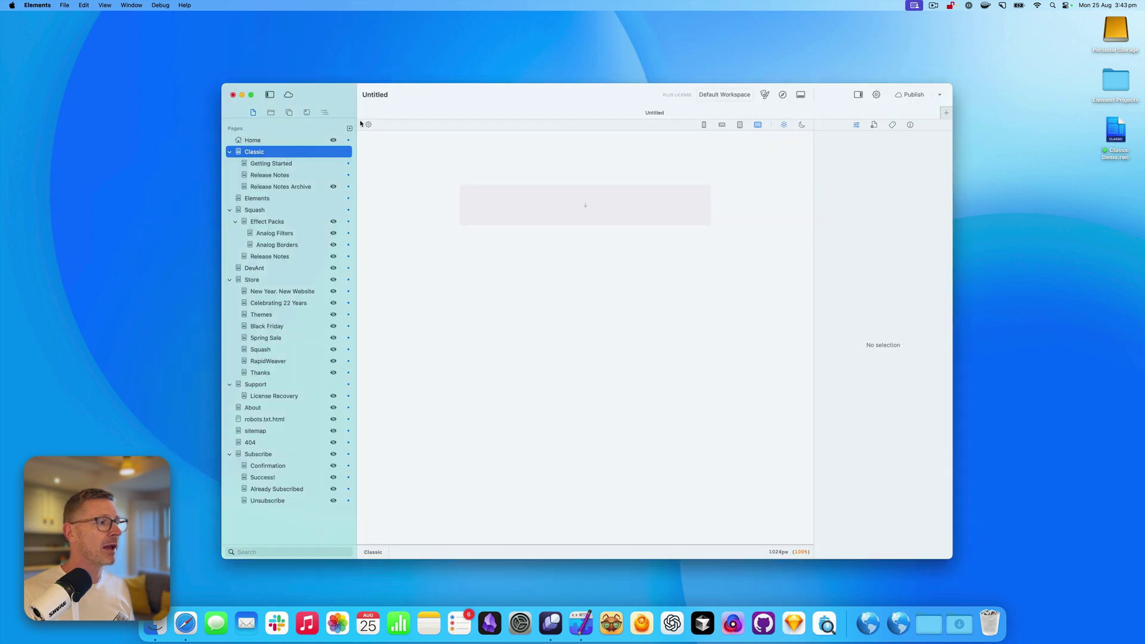
# Step: Collapse the Effect Packs, Store and Squash page groups in Elements
pyautogui.click(235, 222)
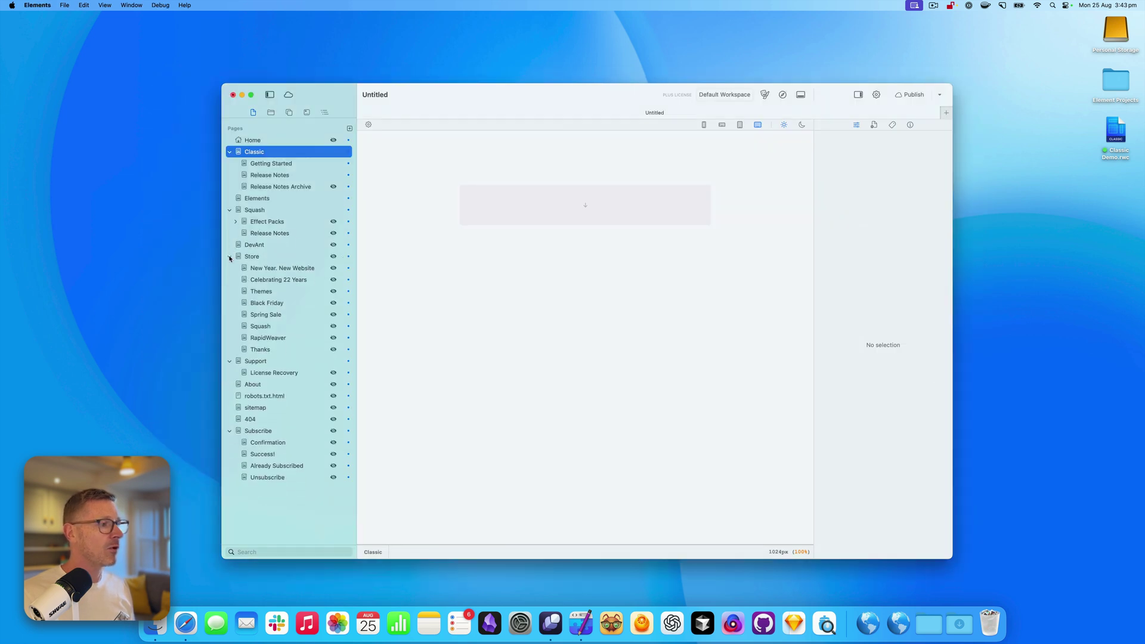
pyautogui.click(230, 256)
pyautogui.click(230, 213)
# Step: Collapse Support and show the Classic page's settings, revealing the full browser title
pyautogui.click(229, 246)
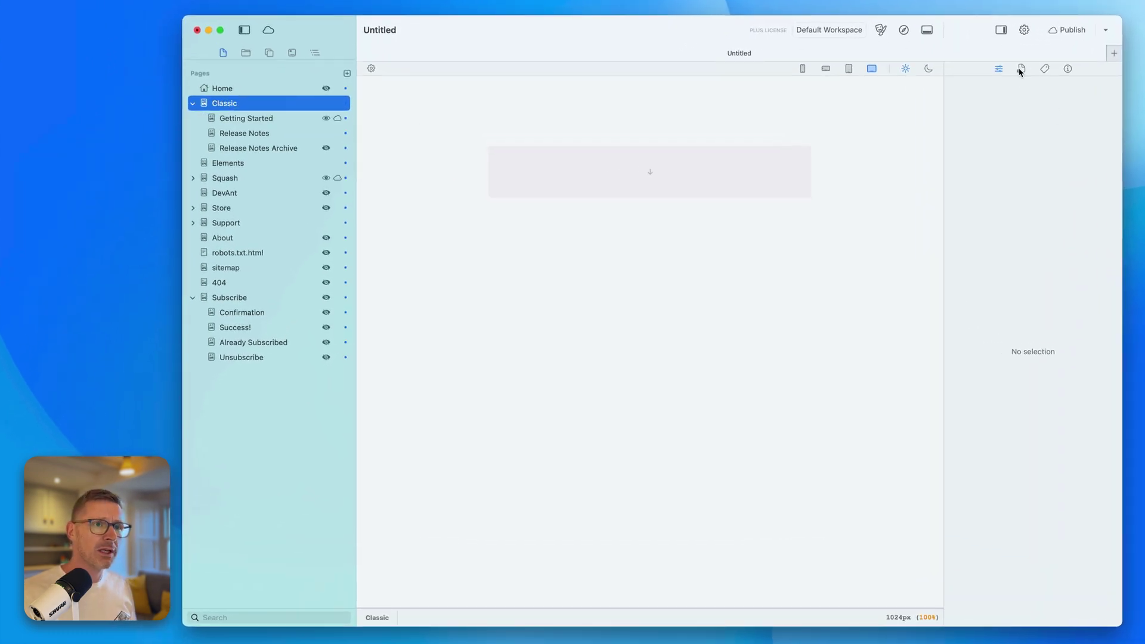
pyautogui.click(1022, 70)
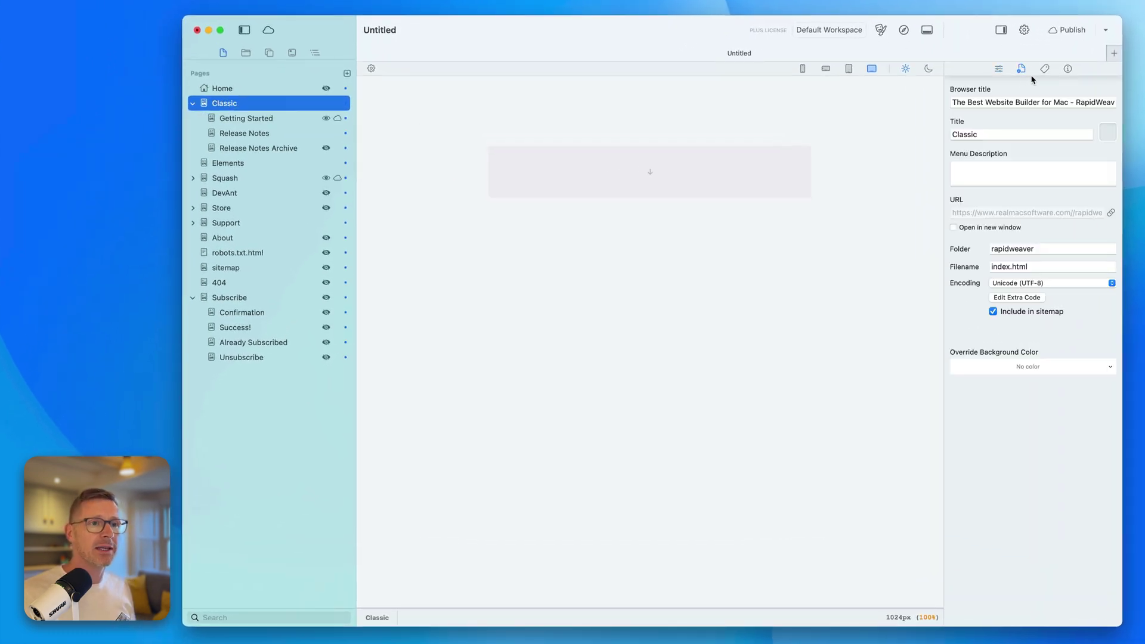
pyautogui.moveTo(952, 101); pyautogui.dragTo(1140, 104)
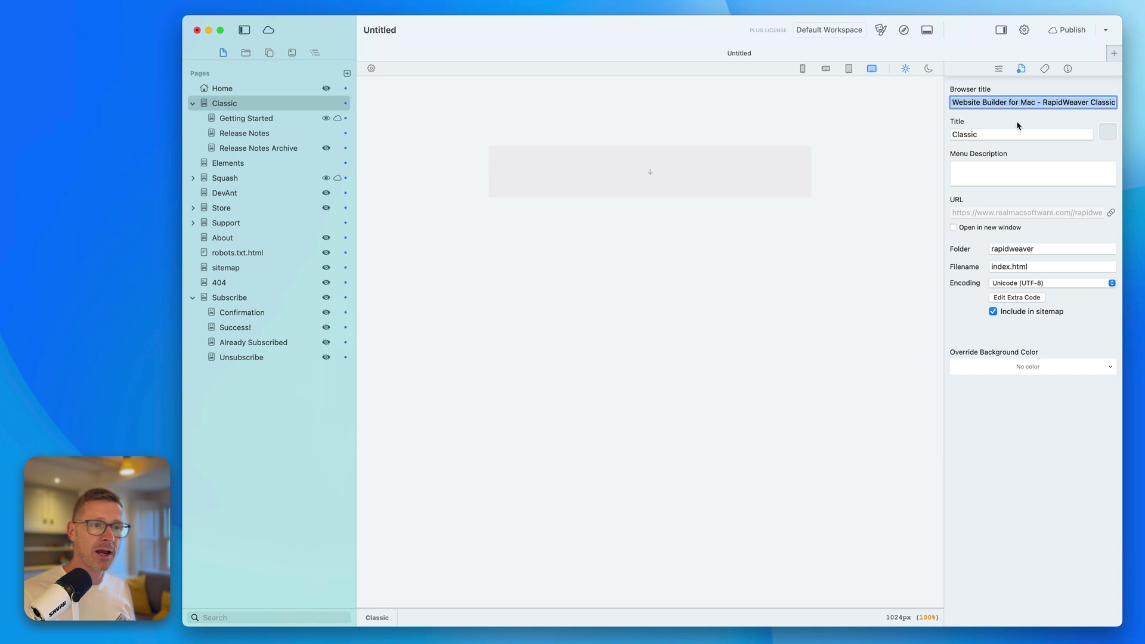
pyautogui.press('Tab')
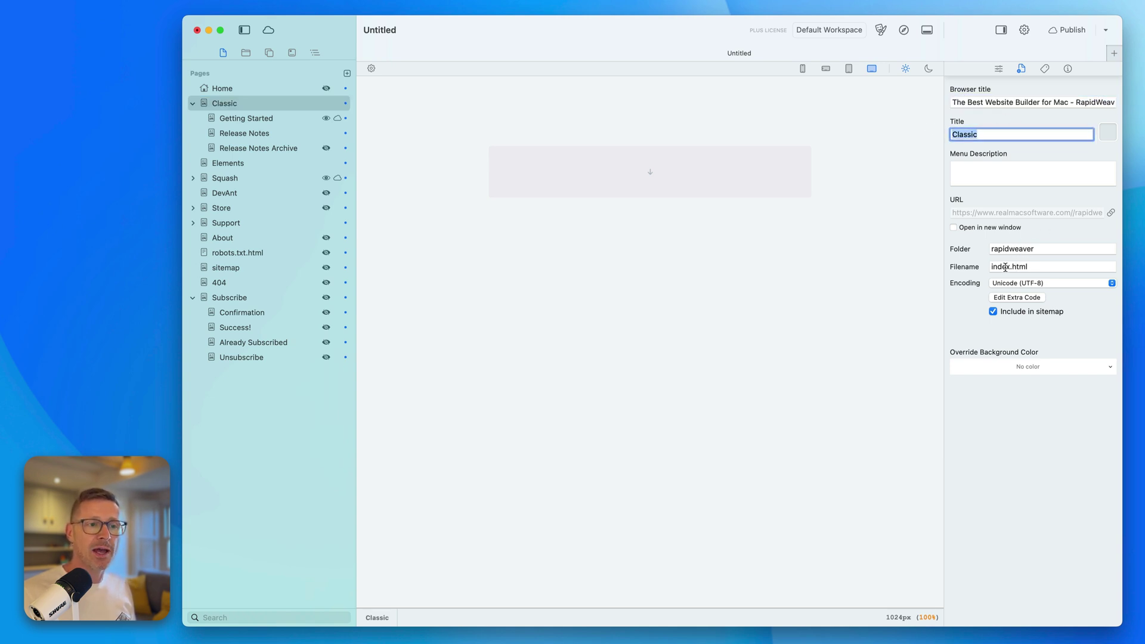
# Step: Read the page's imported extra header code in an enlarged sheet, then close it
pyautogui.click(1012, 300)
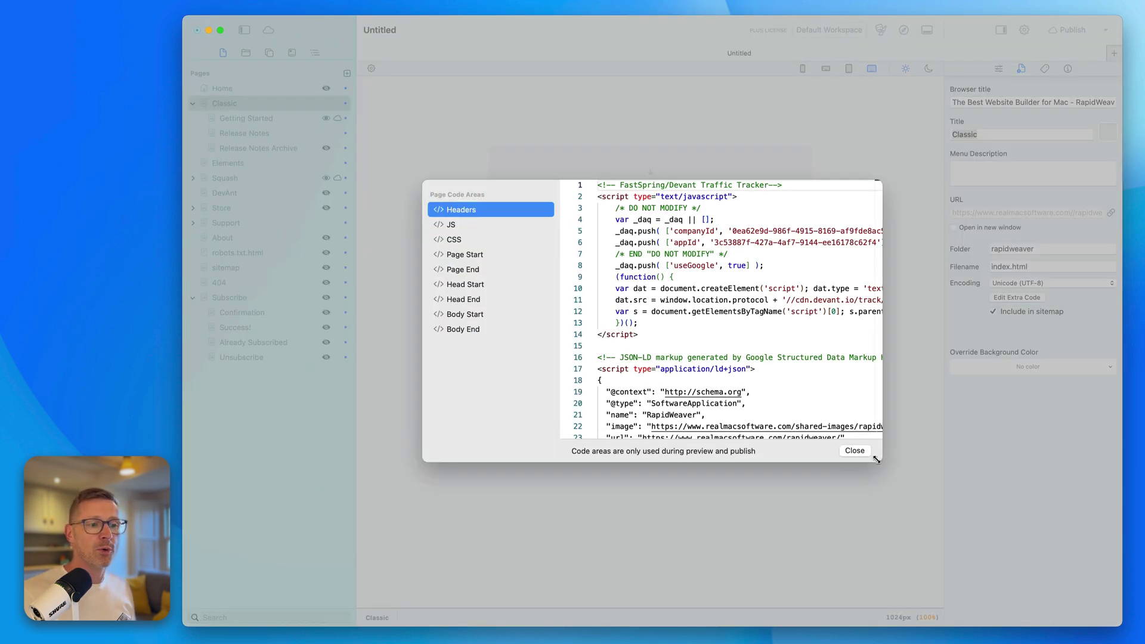
pyautogui.moveTo(881, 461); pyautogui.dragTo(969, 516)
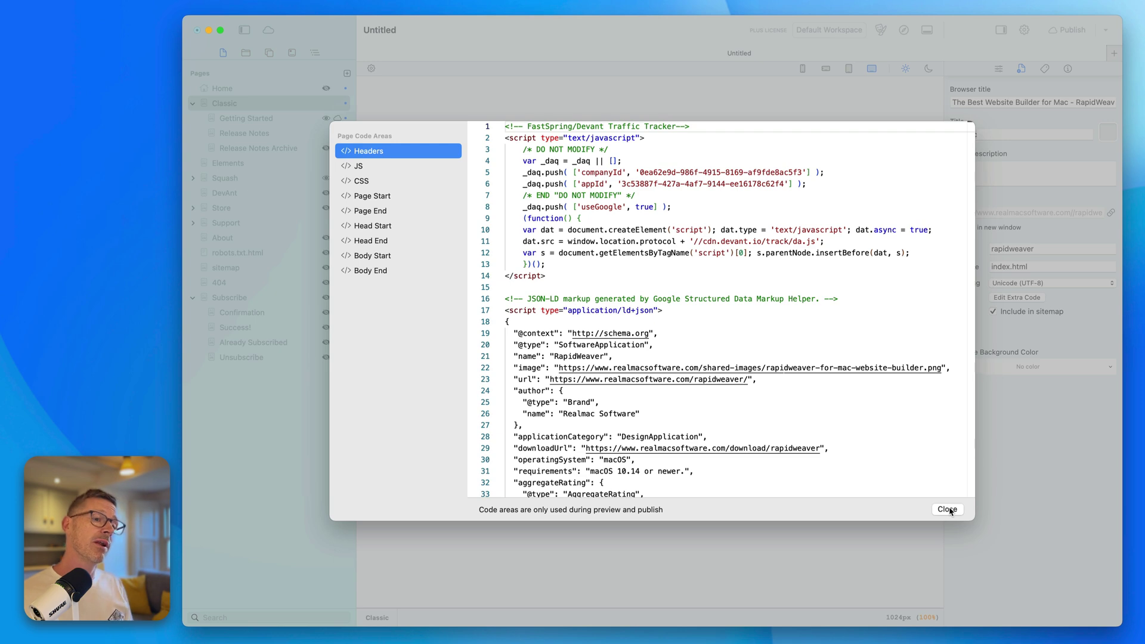
pyautogui.click(949, 510)
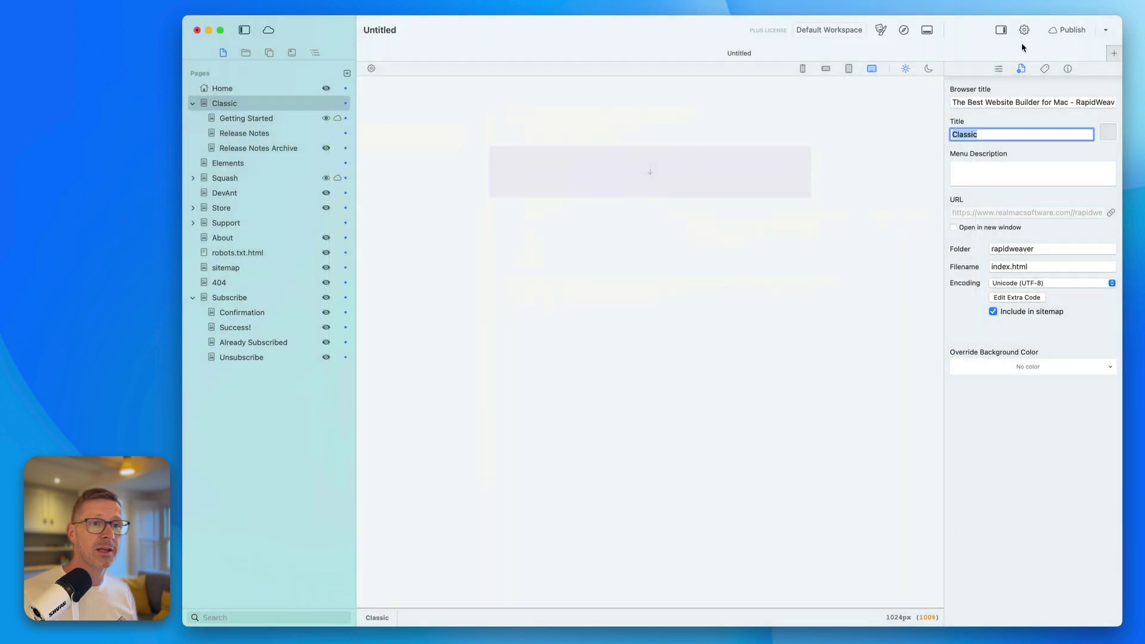
# Step: Check the Classic page's SEO and social tags against Home's, then return to general page settings
pyautogui.click(1046, 70)
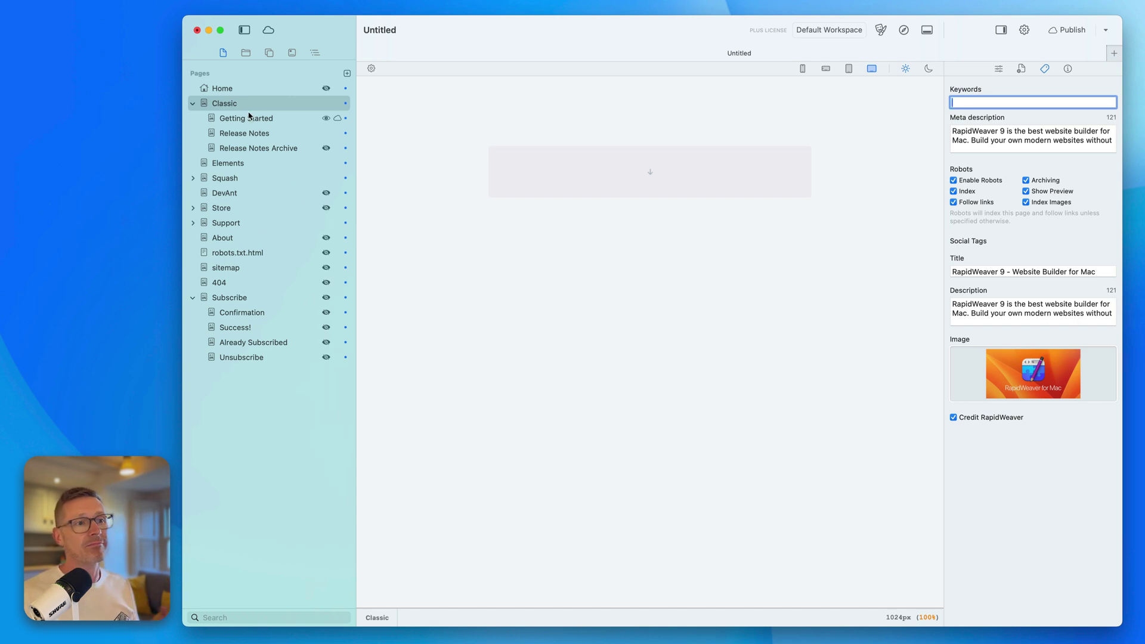
pyautogui.click(1067, 68)
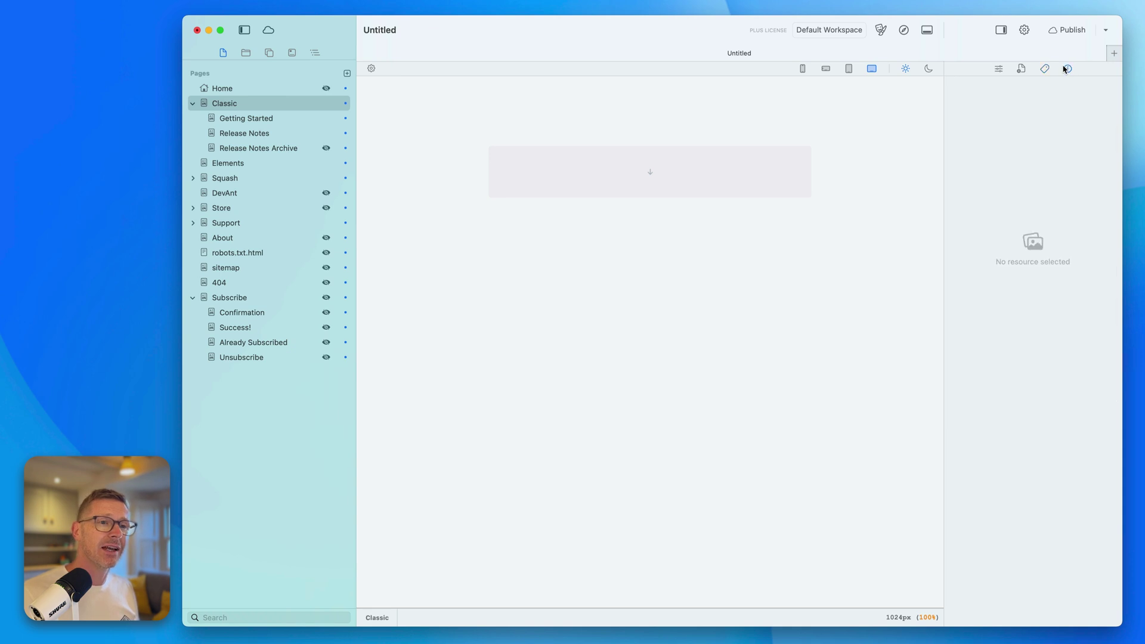
pyautogui.click(1045, 69)
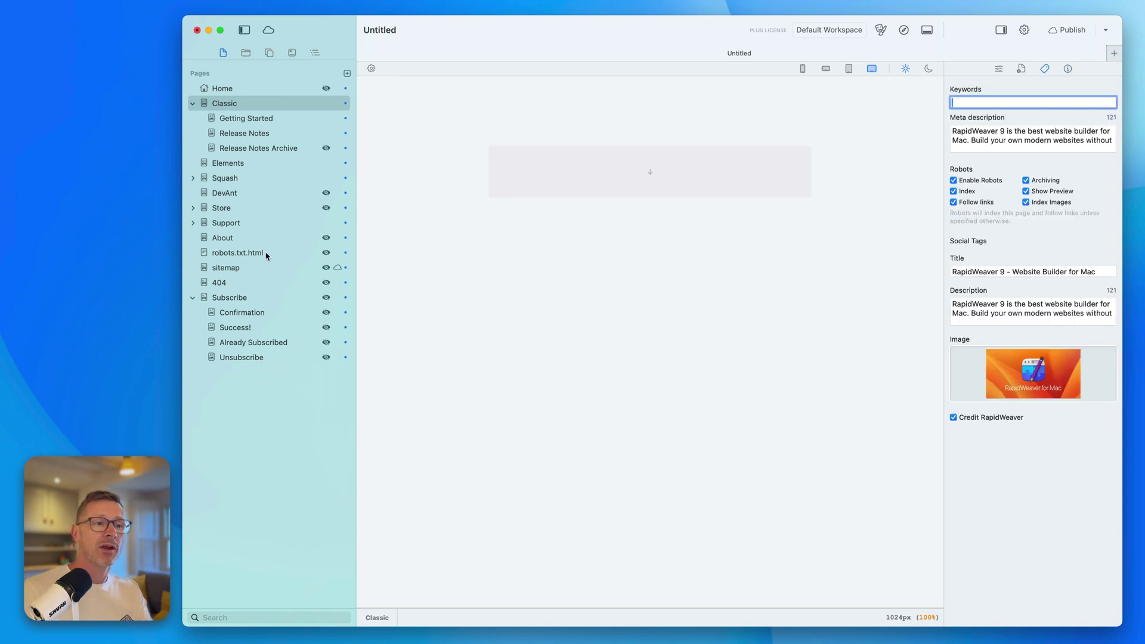
pyautogui.click(231, 91)
pyautogui.click(231, 104)
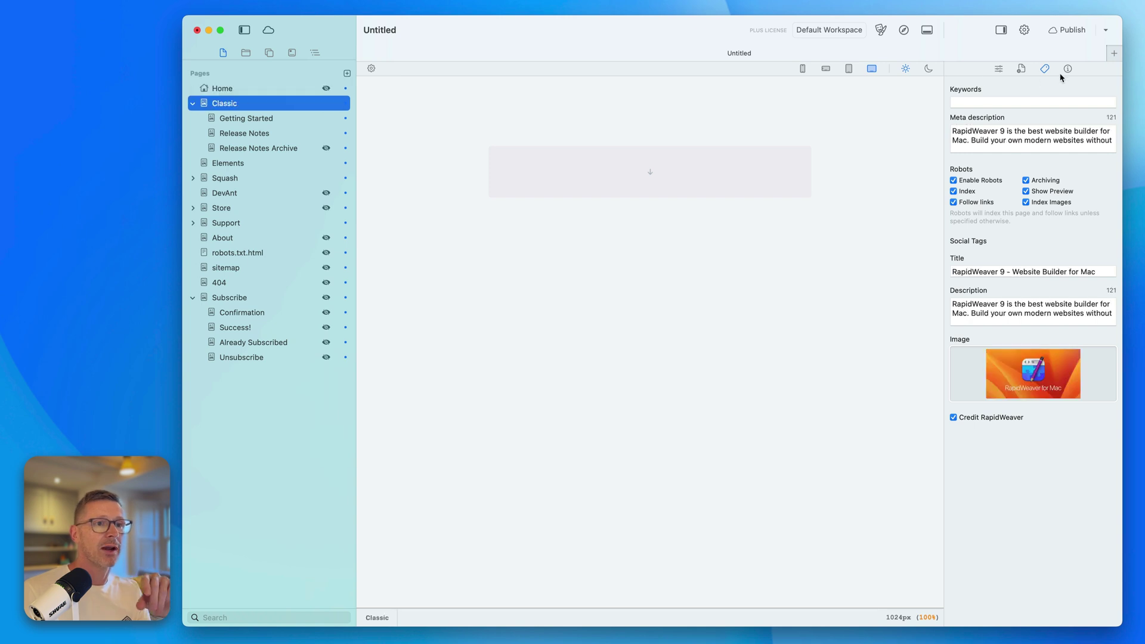
pyautogui.click(1021, 69)
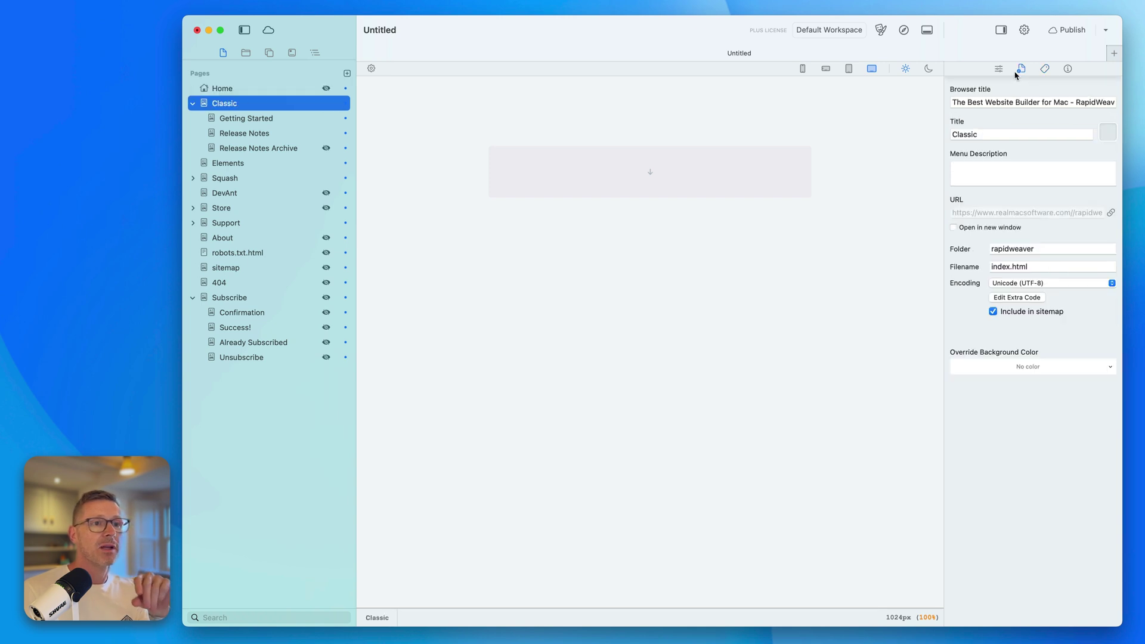
# Step: Delete the trailing '/' from the Web Address, review the Rm iPhone Retina web icon, and close settings
pyautogui.click(1023, 30)
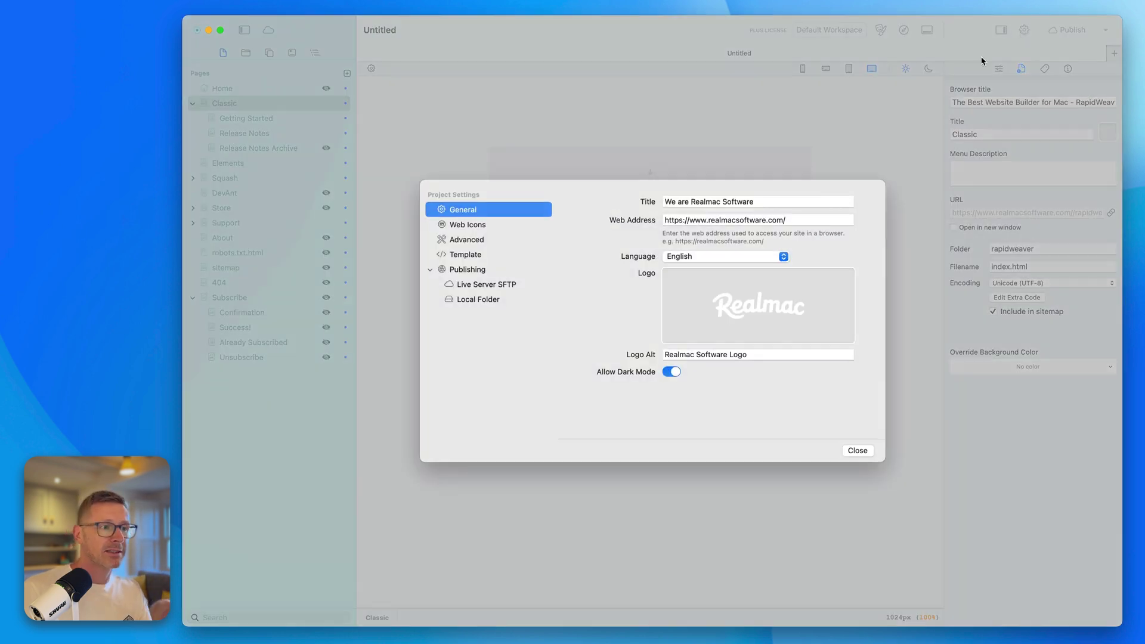
pyautogui.click(786, 205)
pyautogui.click(837, 222)
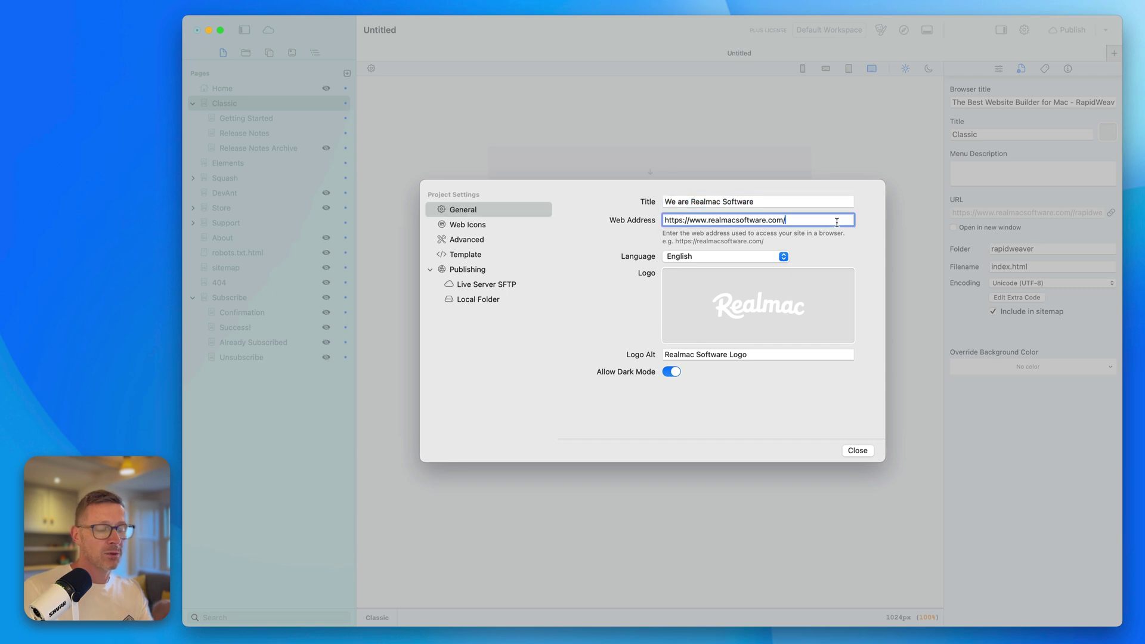
pyautogui.press('BackSpace')
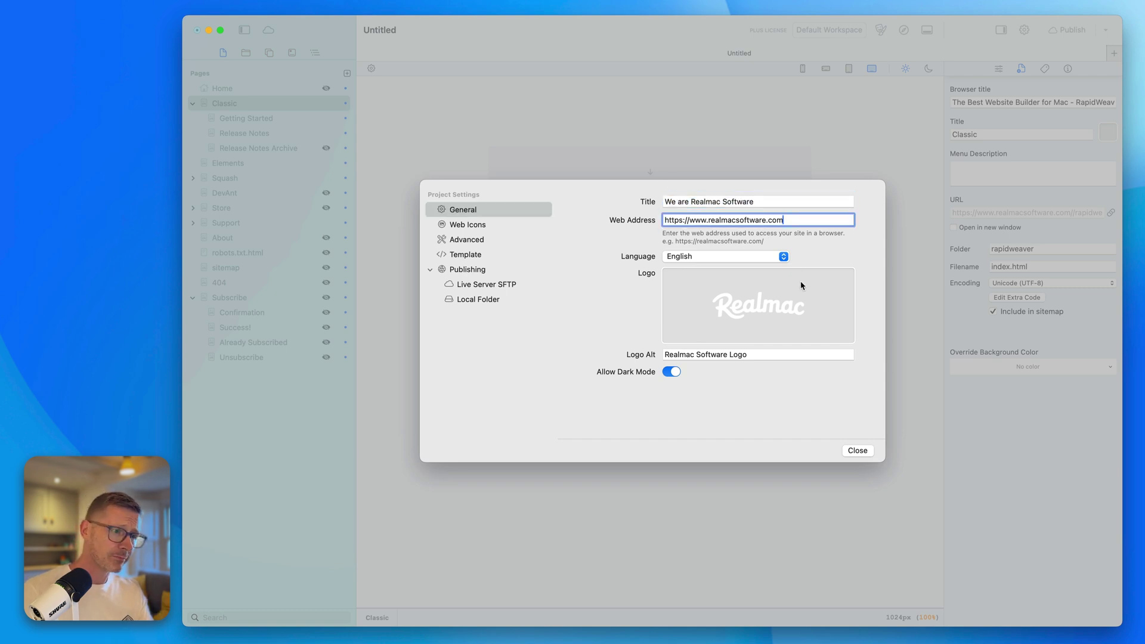
pyautogui.click(479, 224)
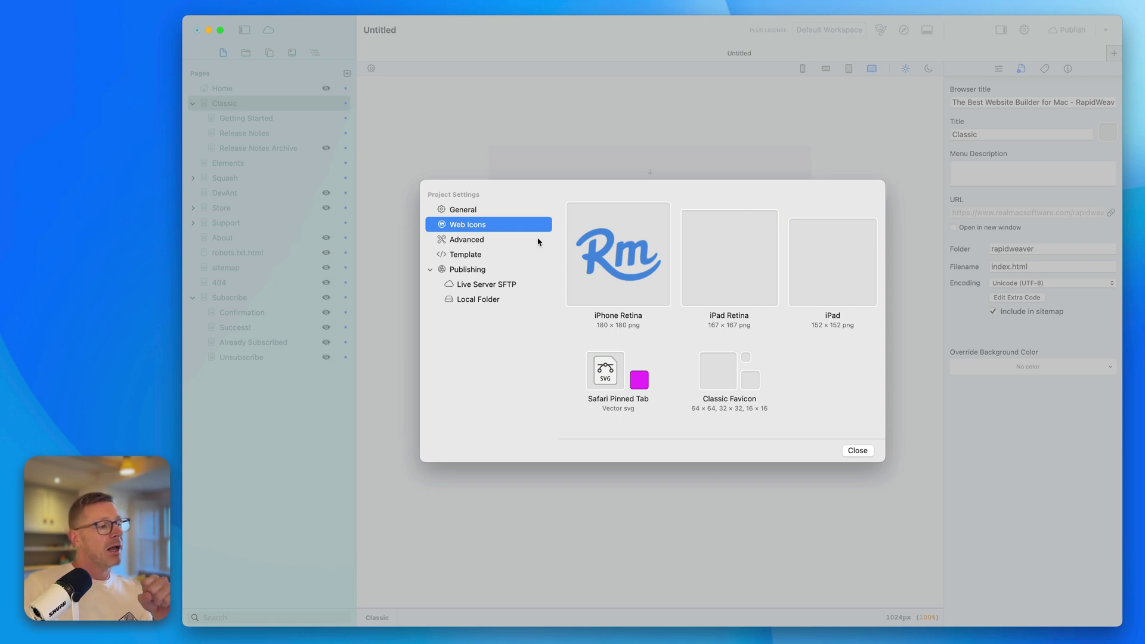
pyautogui.click(857, 451)
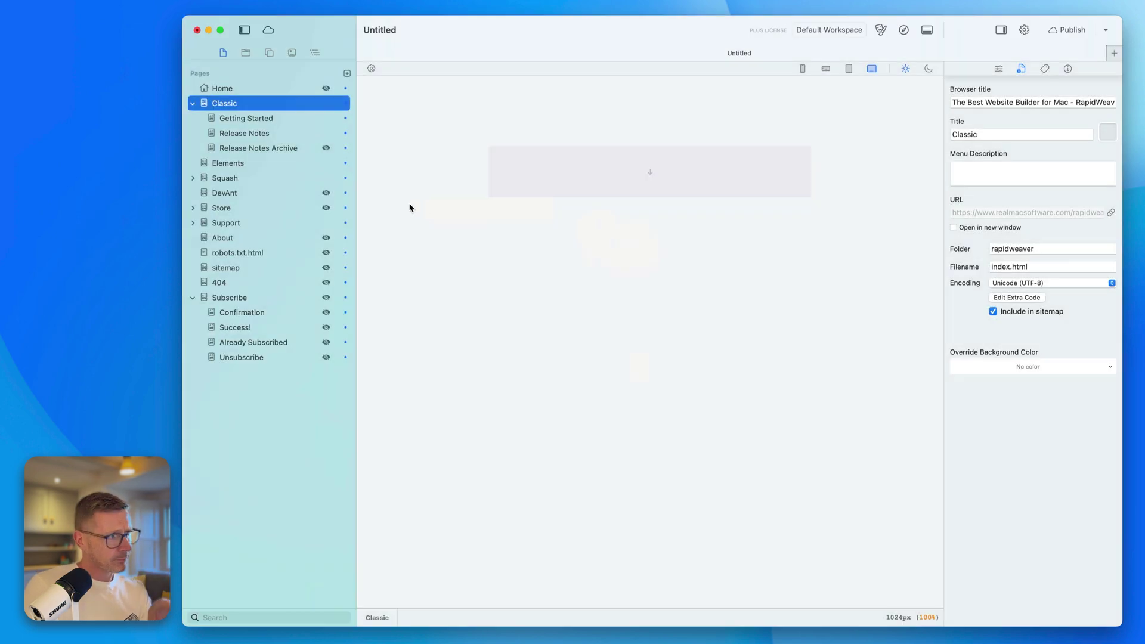
pyautogui.click(245, 54)
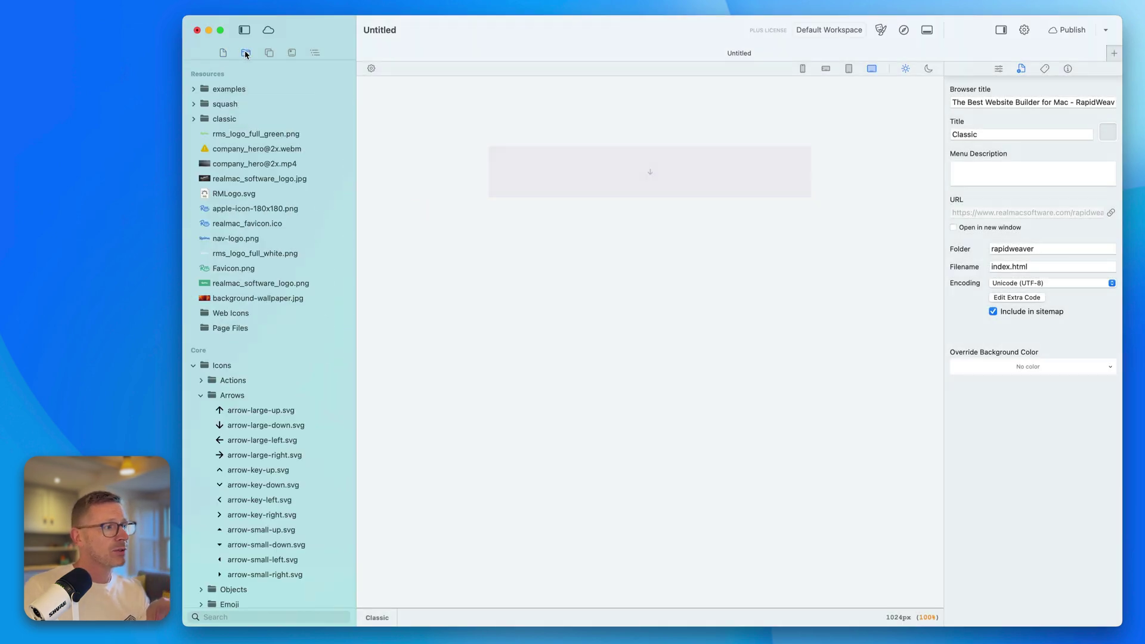
pyautogui.click(194, 119)
pyautogui.click(194, 104)
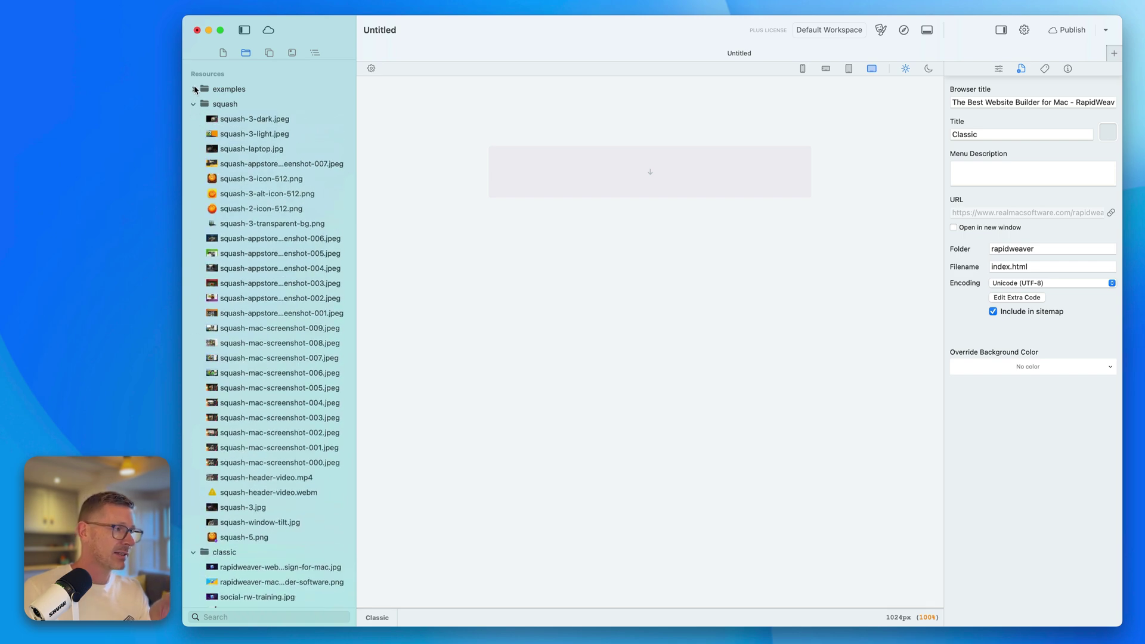
pyautogui.click(193, 89)
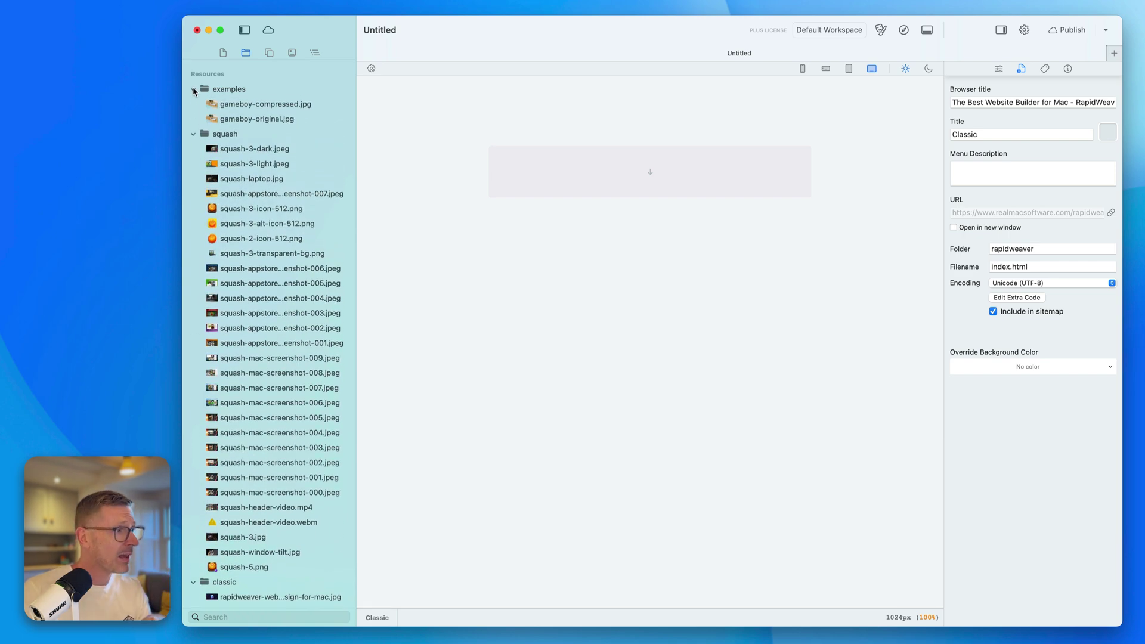
pyautogui.click(194, 89)
pyautogui.click(226, 120)
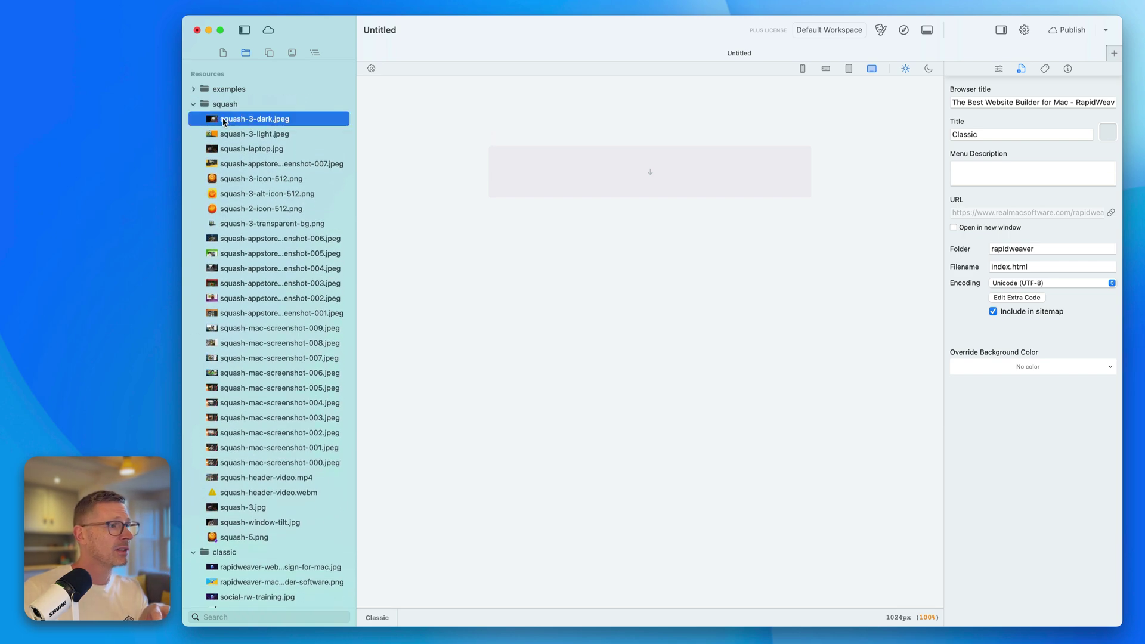
pyautogui.click(1068, 68)
pyautogui.click(256, 135)
pyautogui.click(260, 178)
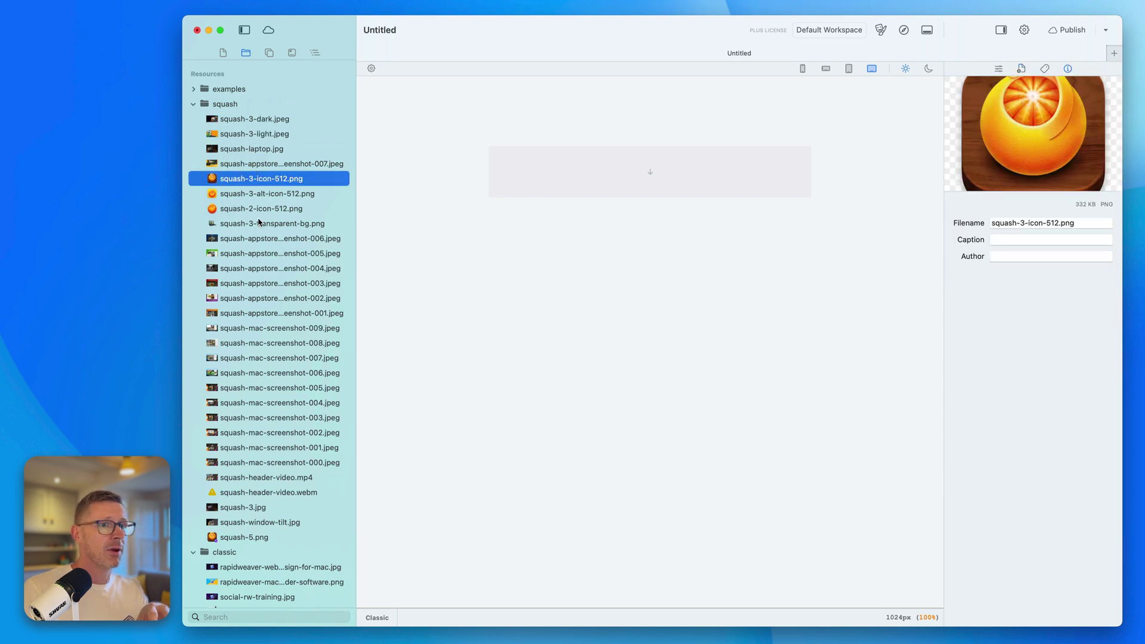
pyautogui.click(259, 223)
pyautogui.click(194, 104)
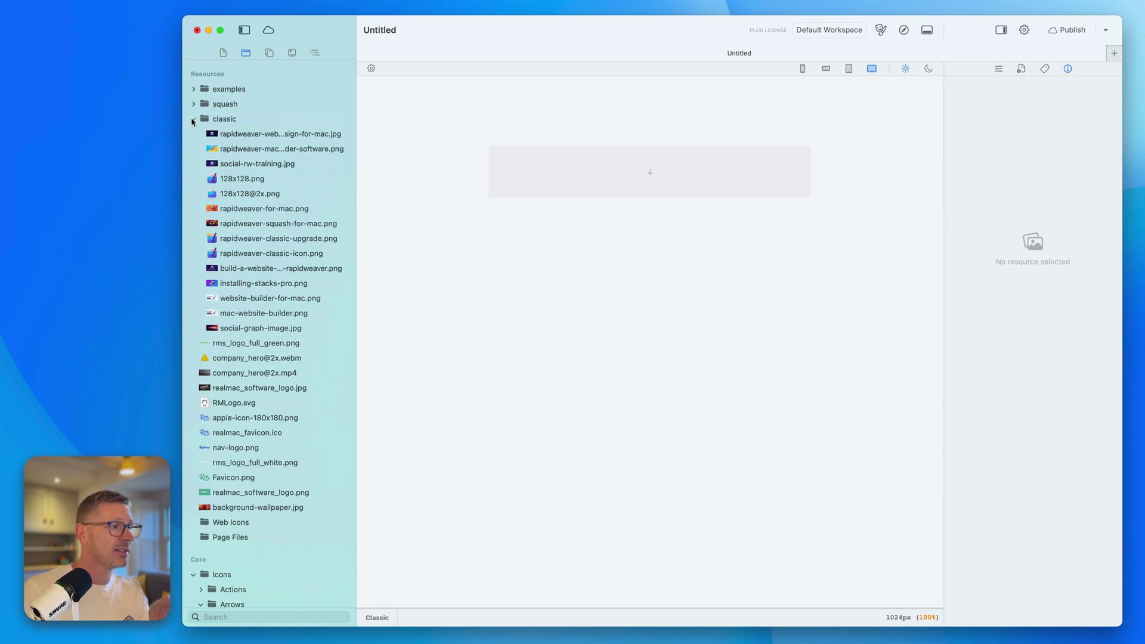
pyautogui.click(193, 119)
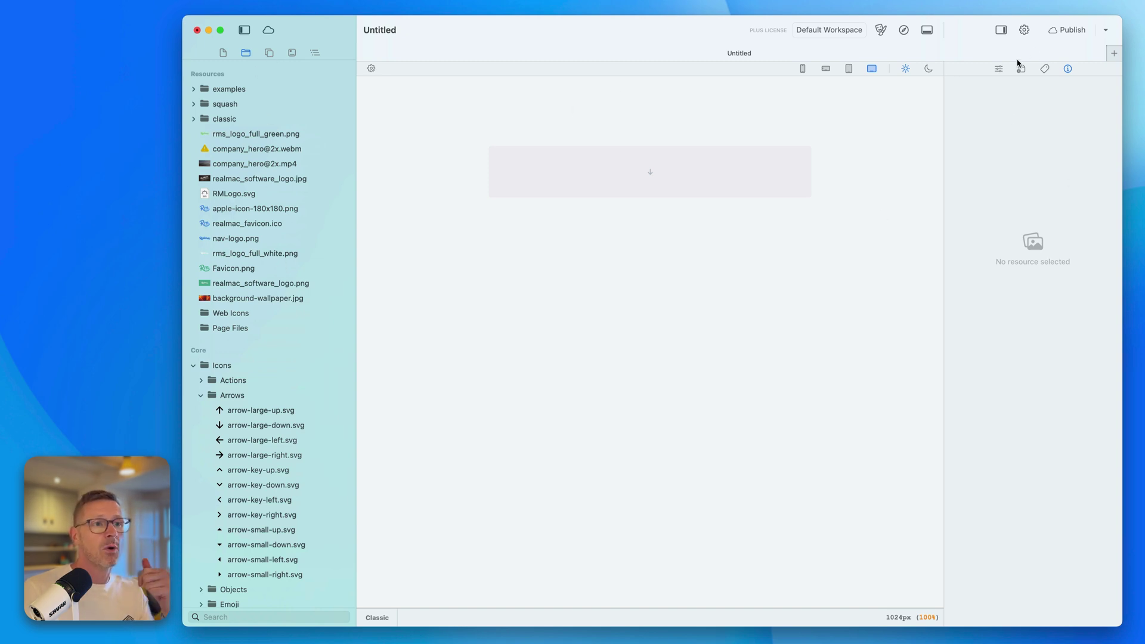
pyautogui.click(227, 52)
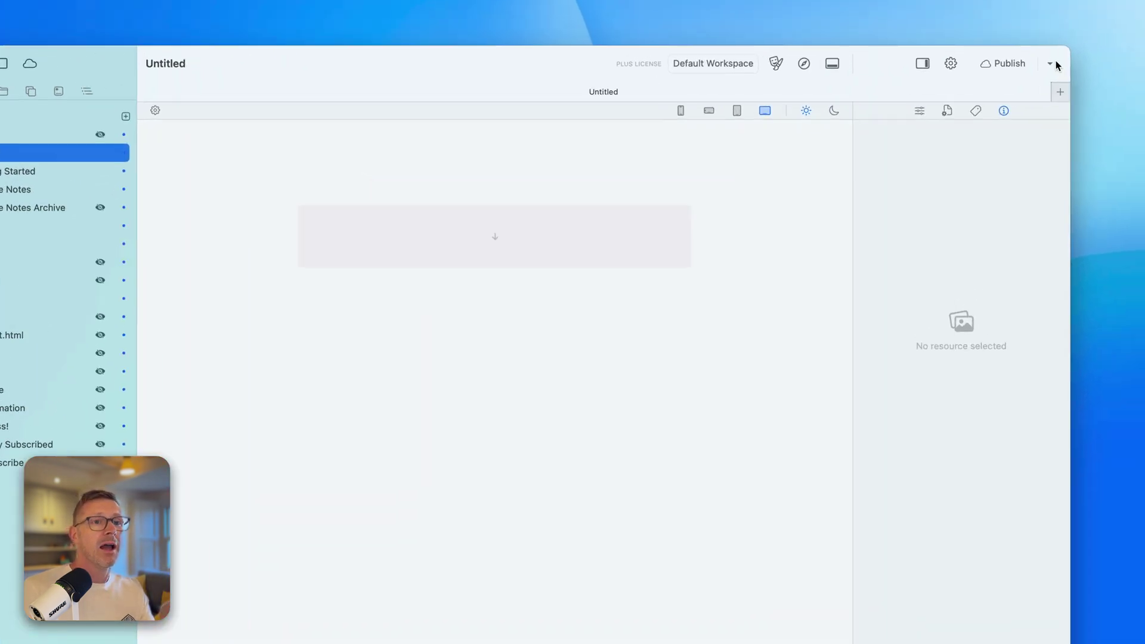
# Step: Look over the Live Server SFTP and Local Folder publishing destinations, then close the project settings
pyautogui.click(1106, 30)
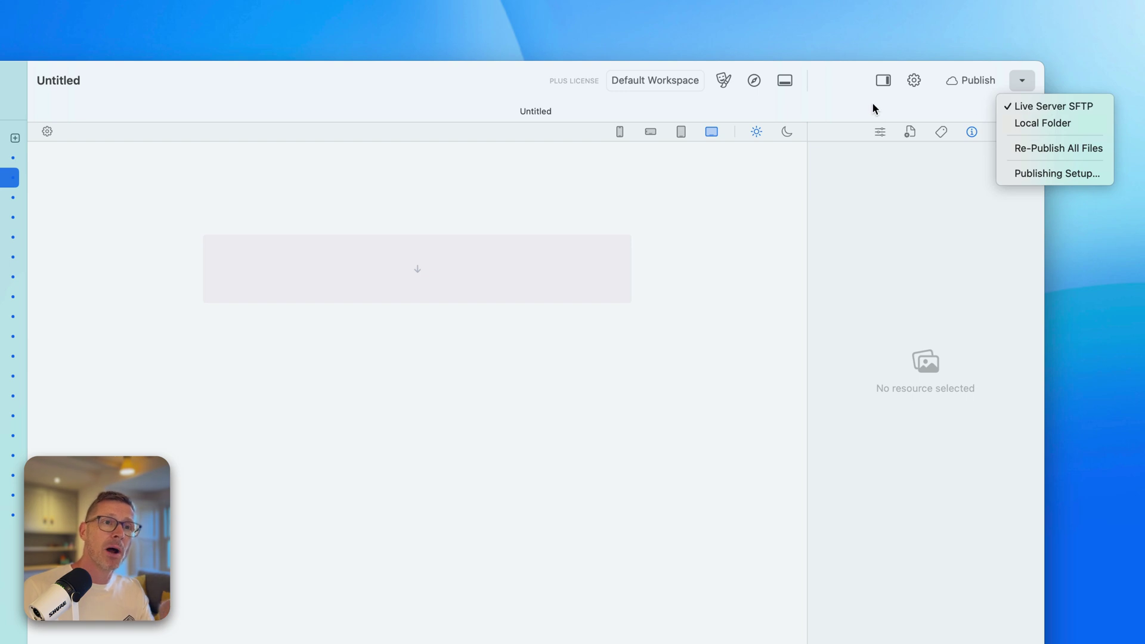
pyautogui.click(913, 80)
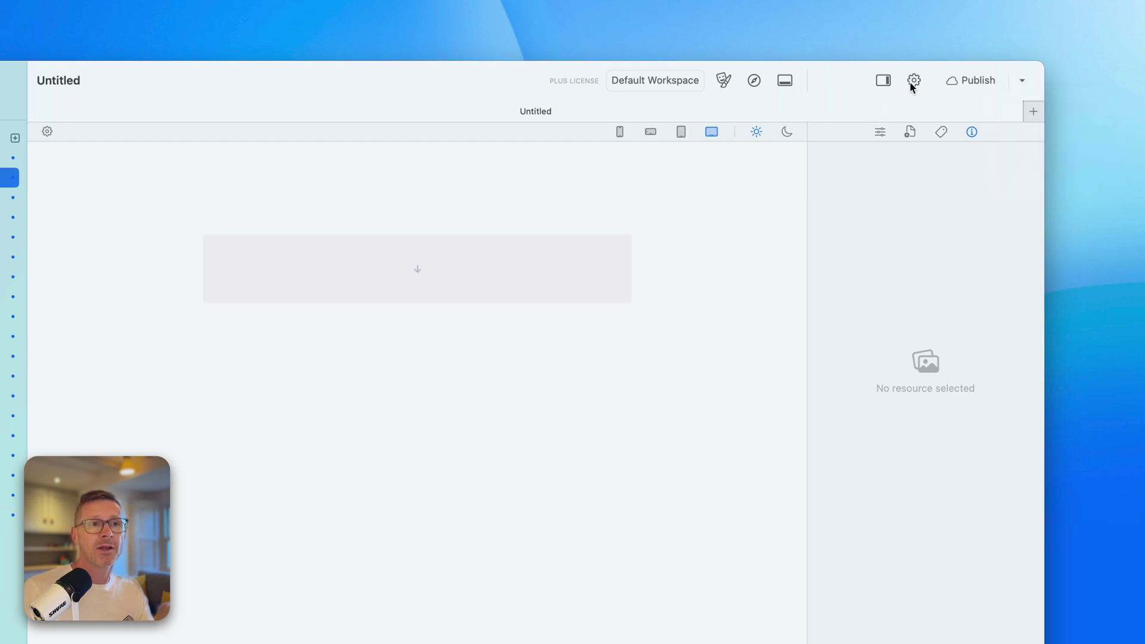
pyautogui.click(914, 80)
pyautogui.click(394, 277)
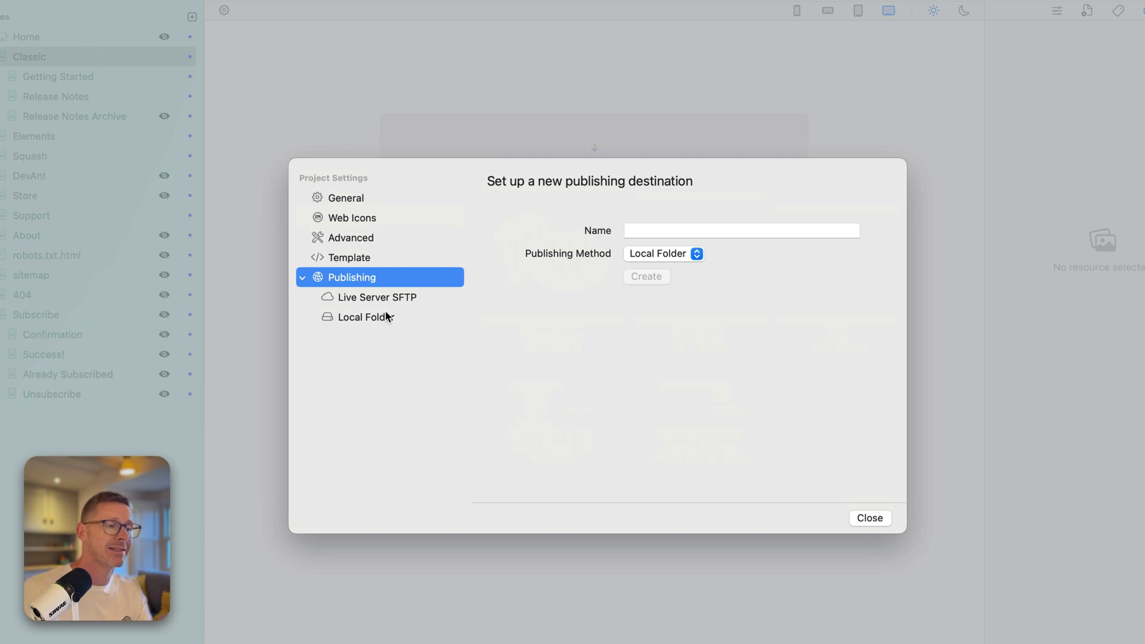
pyautogui.click(870, 518)
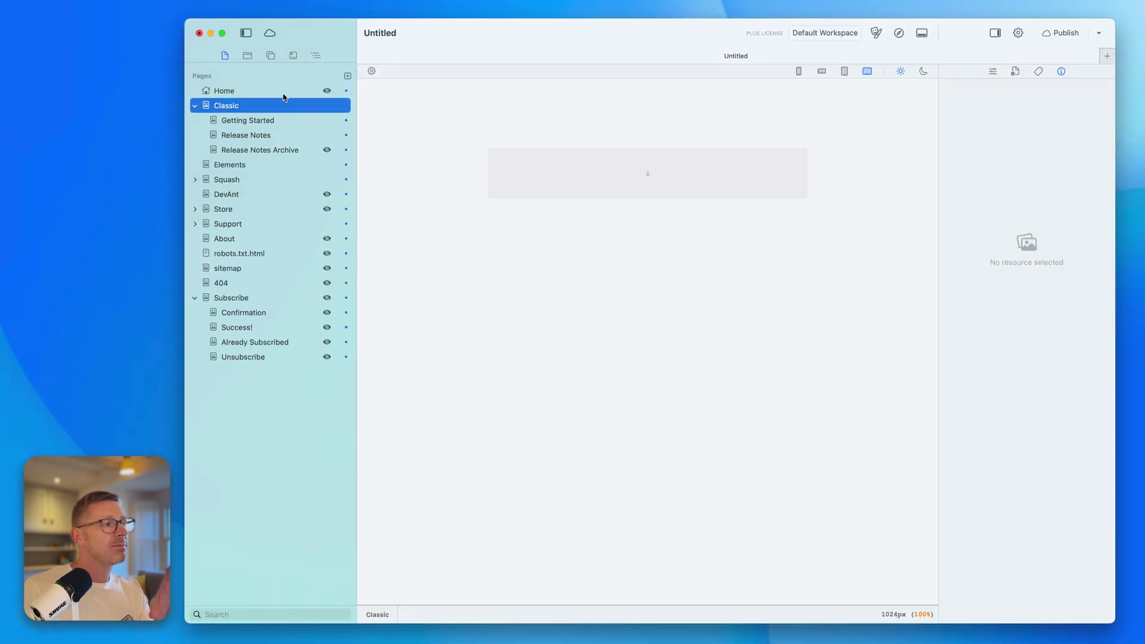
# Step: Add a page named Test below Home and drag it above Home to the top
pyautogui.click(53, 42)
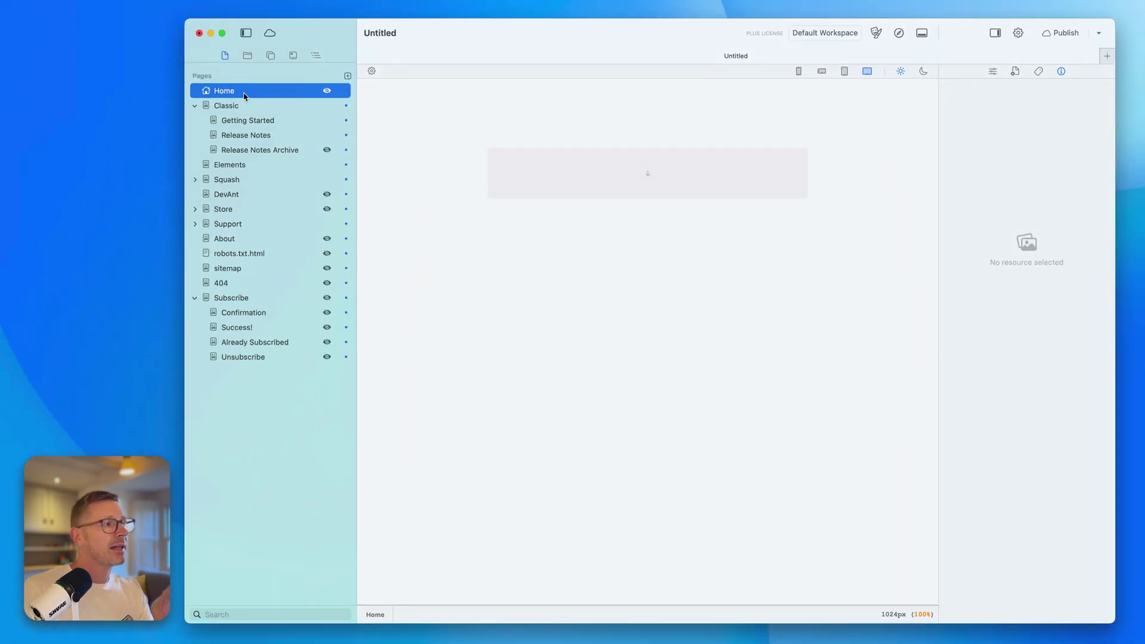
pyautogui.click(348, 77)
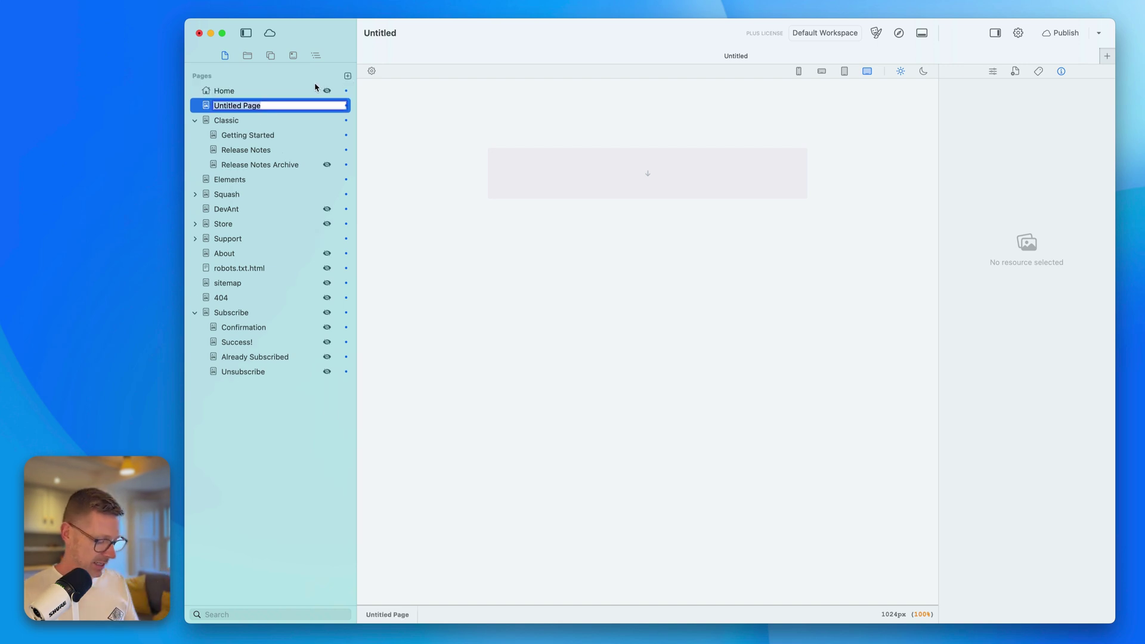
pyautogui.write('Test')
pyautogui.press('Return')
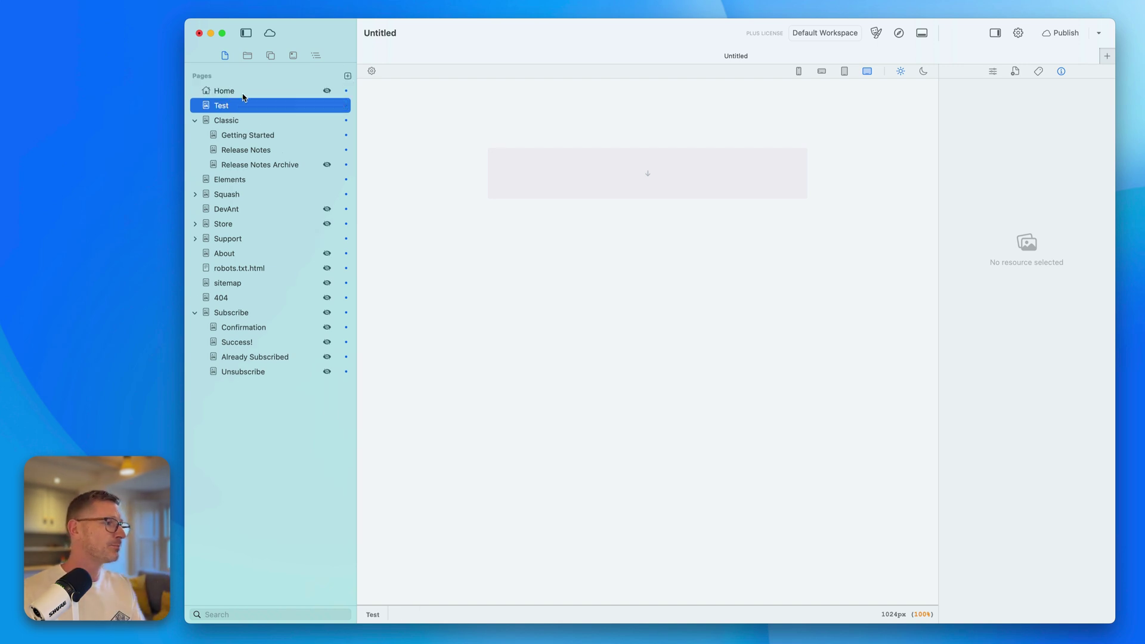
pyautogui.moveTo(248, 115); pyautogui.dragTo(249, 88)
pyautogui.click(305, 93)
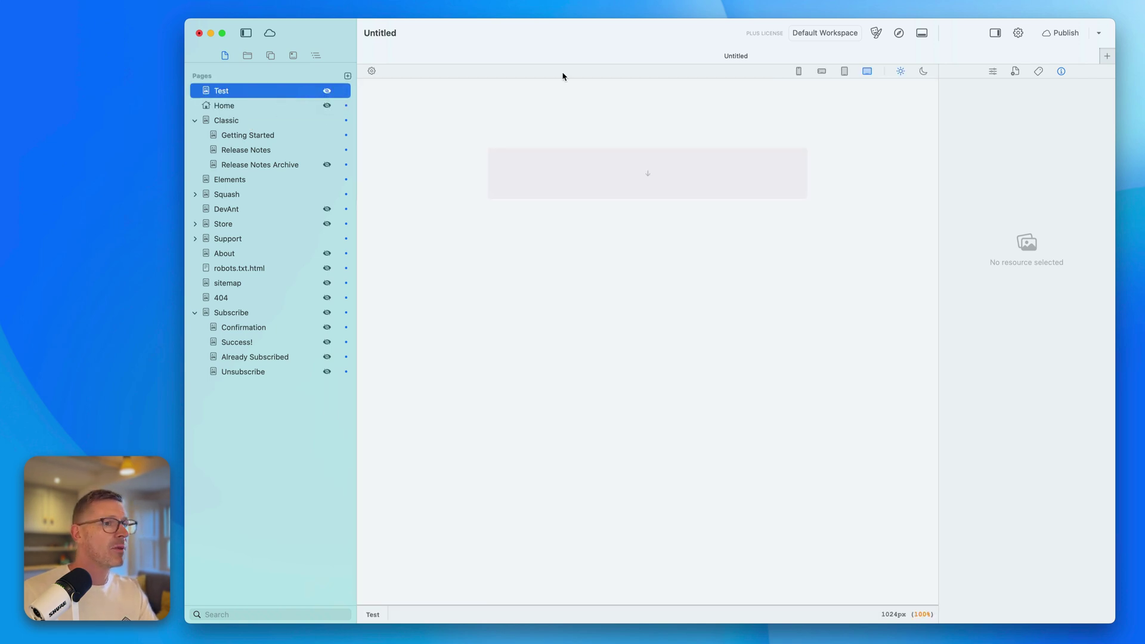
# Step: Switch to Pro Layout, fit the window to the screen, and drop a Sticky Menu onto Test
pyautogui.click(850, 33)
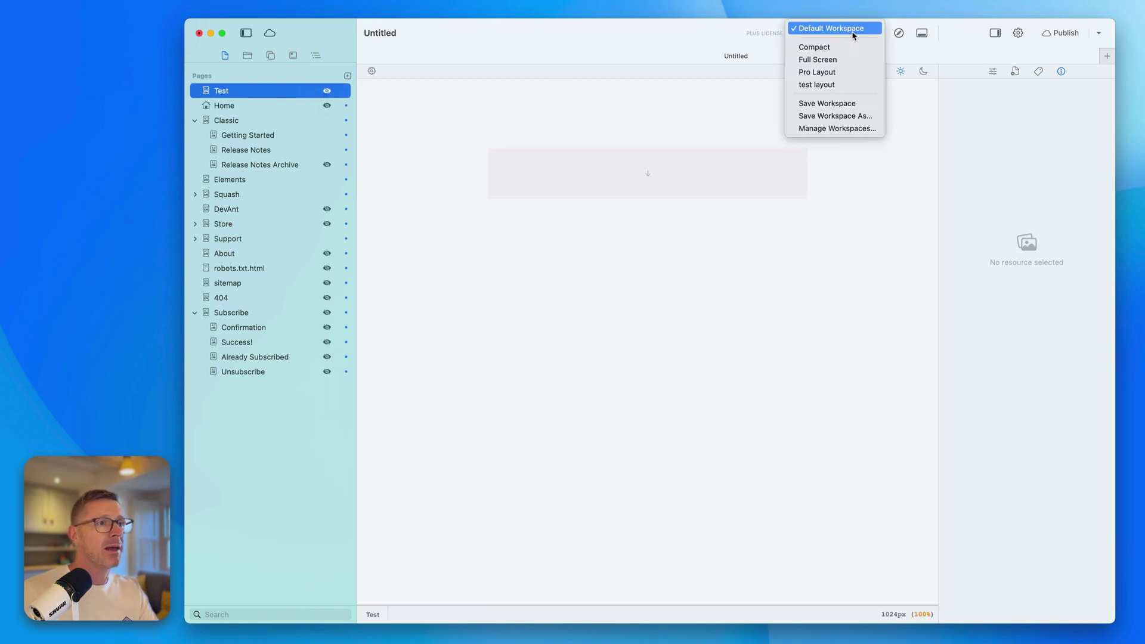
pyautogui.click(859, 72)
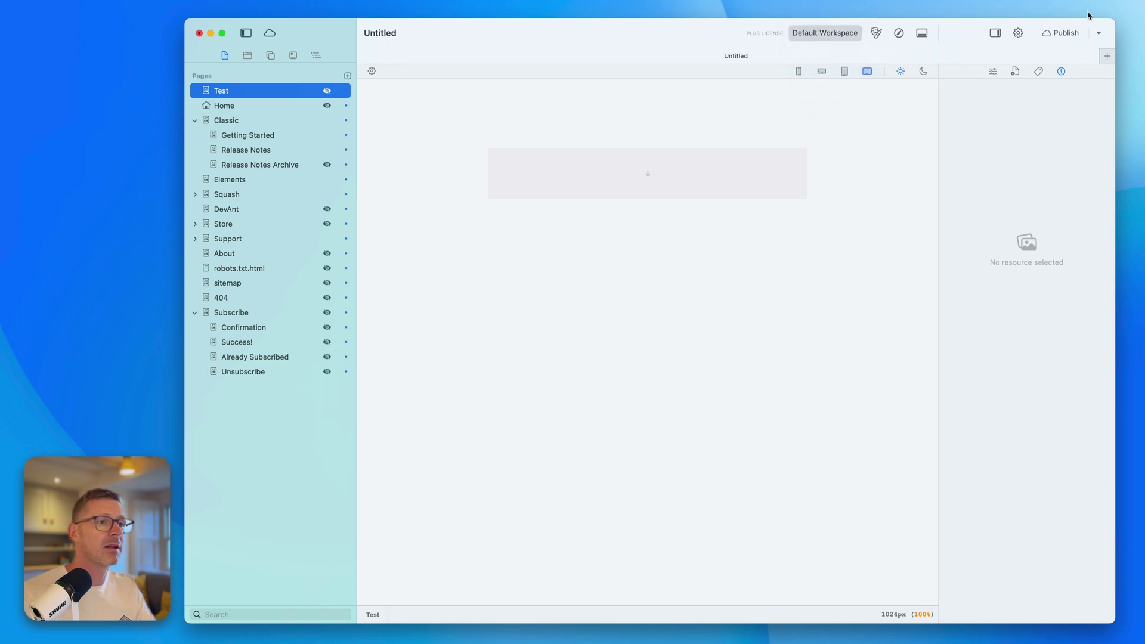
pyautogui.moveTo(1135, 12); pyautogui.dragTo(1144, 17)
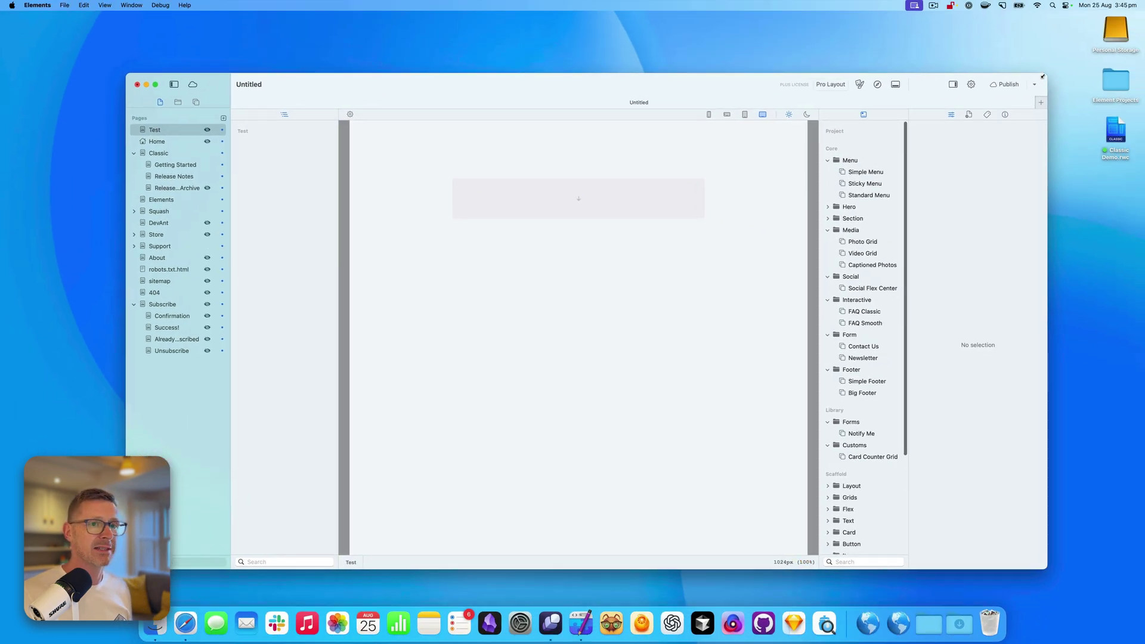
pyautogui.moveTo(795, 78); pyautogui.dragTo(803, 65)
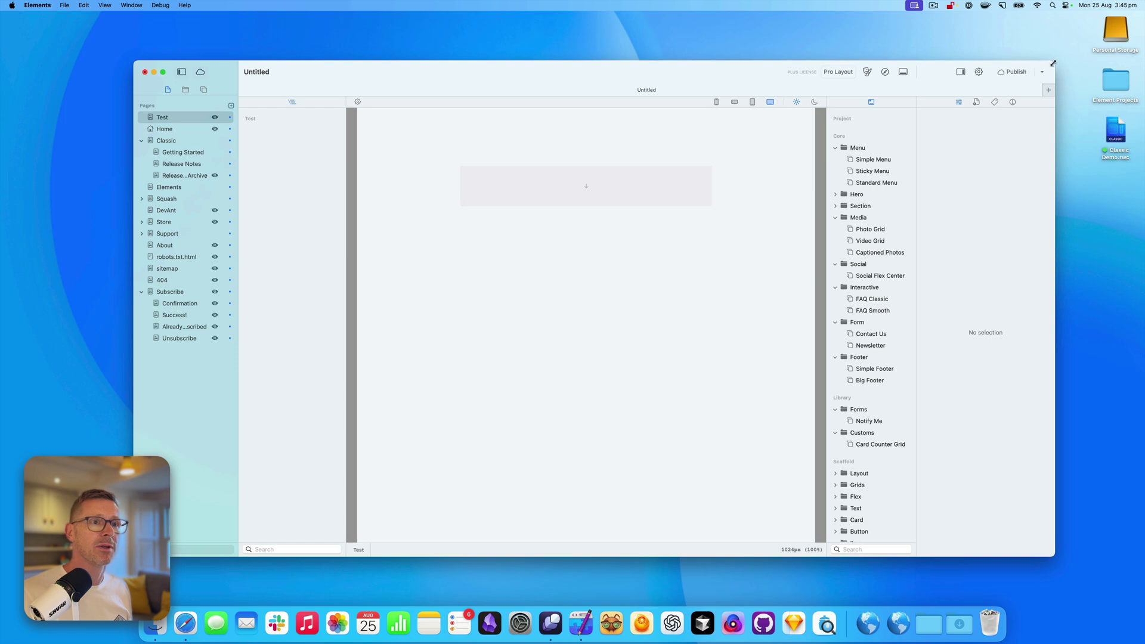
pyautogui.moveTo(1054, 64); pyautogui.dragTo(1045, 62)
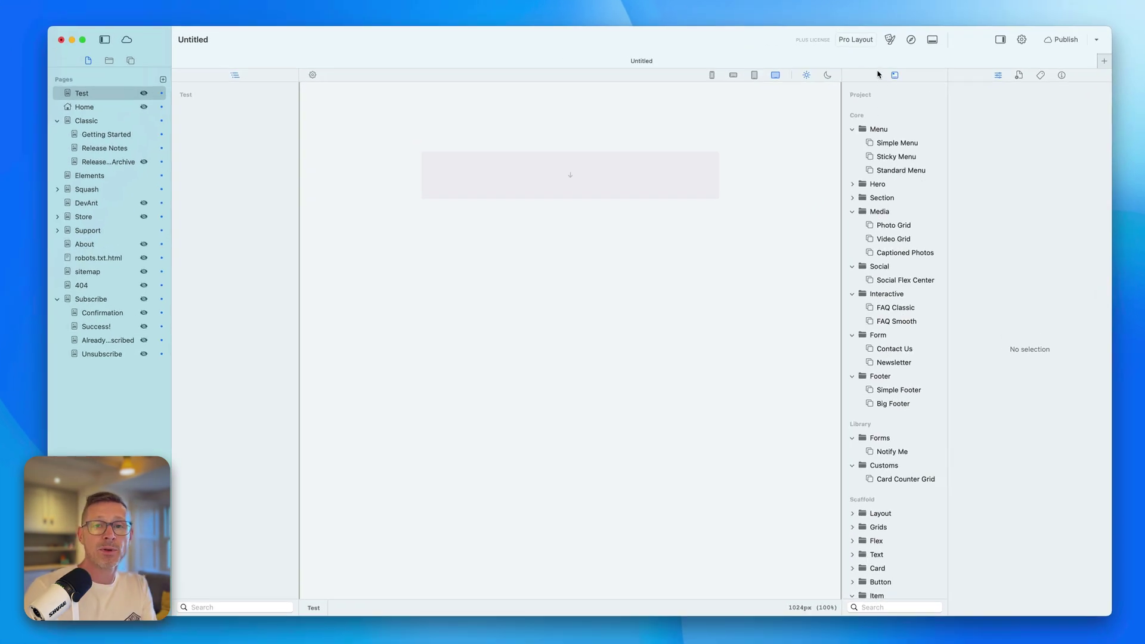
pyautogui.moveTo(893, 155); pyautogui.dragTo(585, 181)
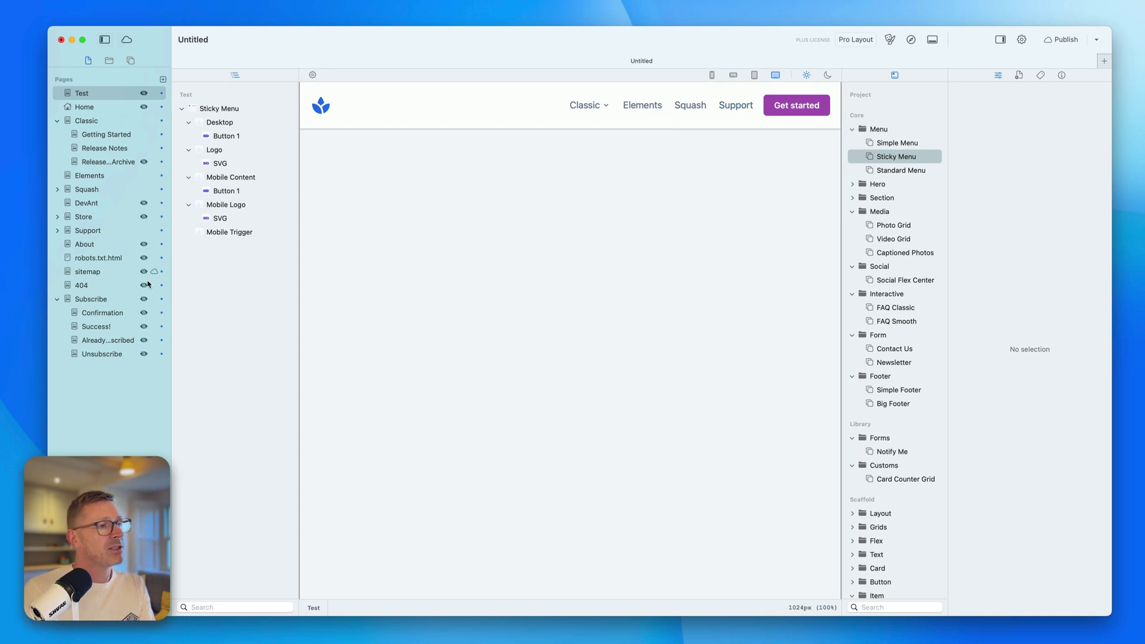
pyautogui.click(910, 40)
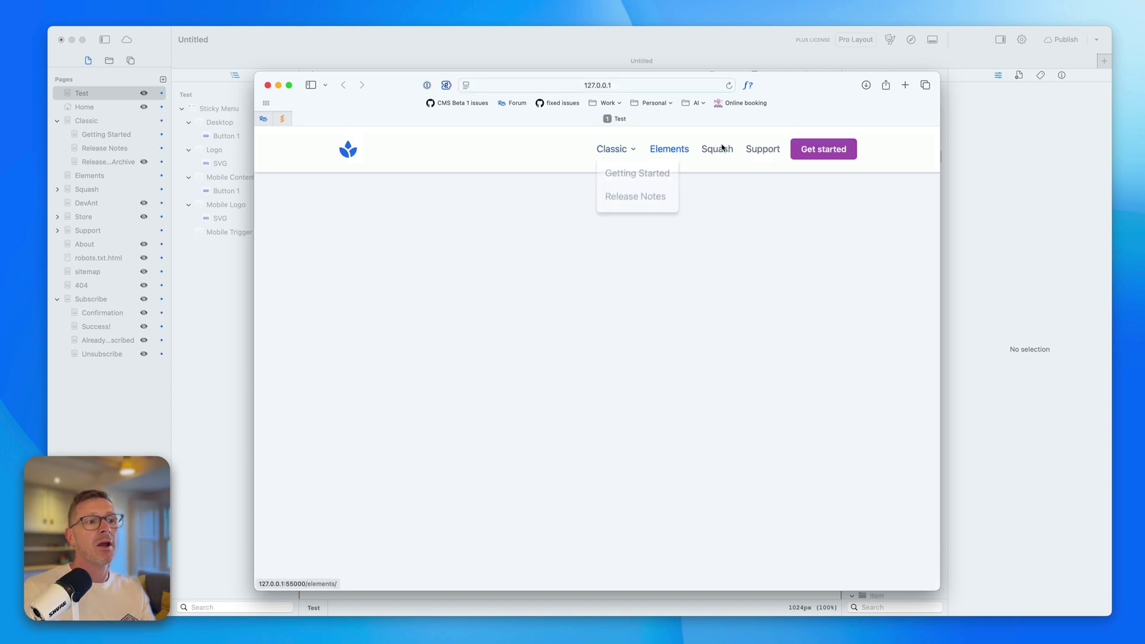
pyautogui.moveTo(628, 152)
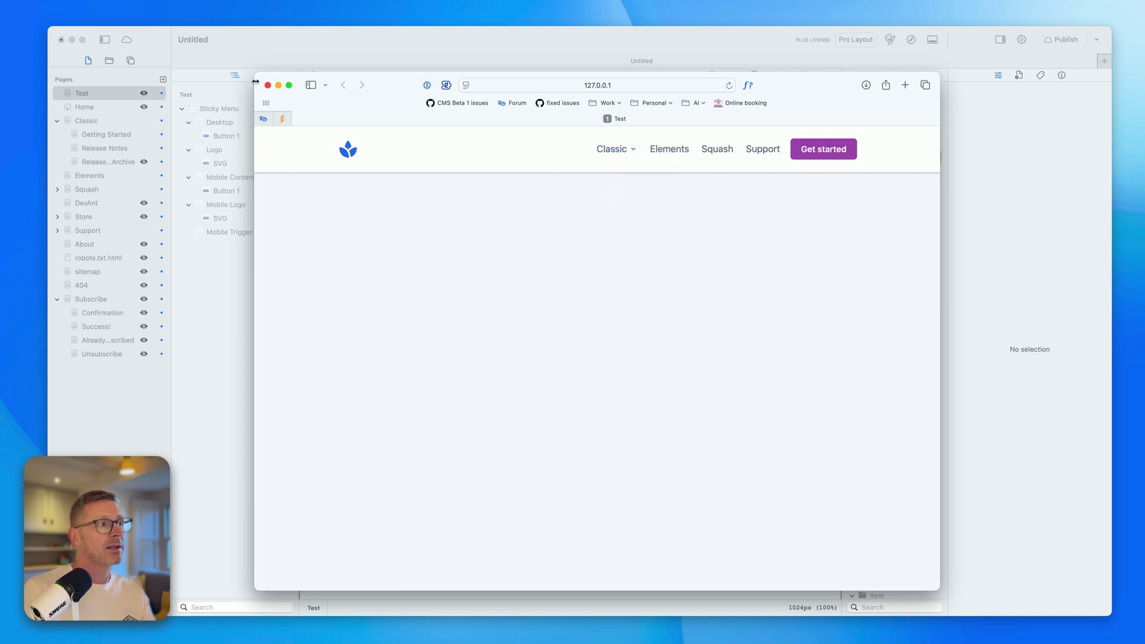
pyautogui.click(296, 61)
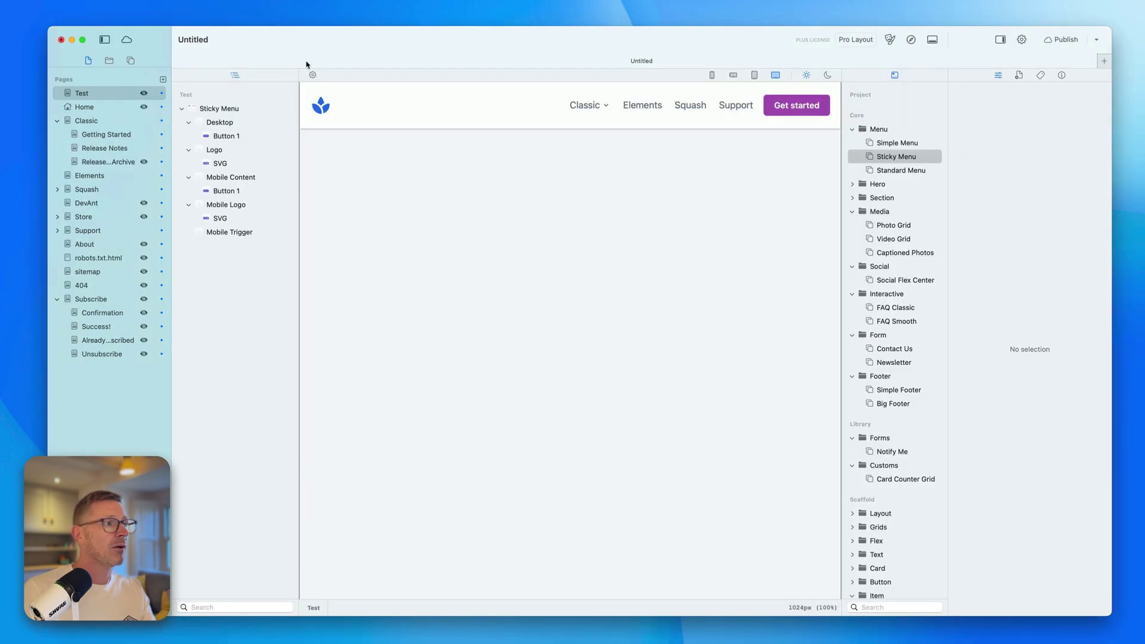
# Step: Add an Image element to the menu's Logo group and delete the old SVG logo
pyautogui.click(109, 61)
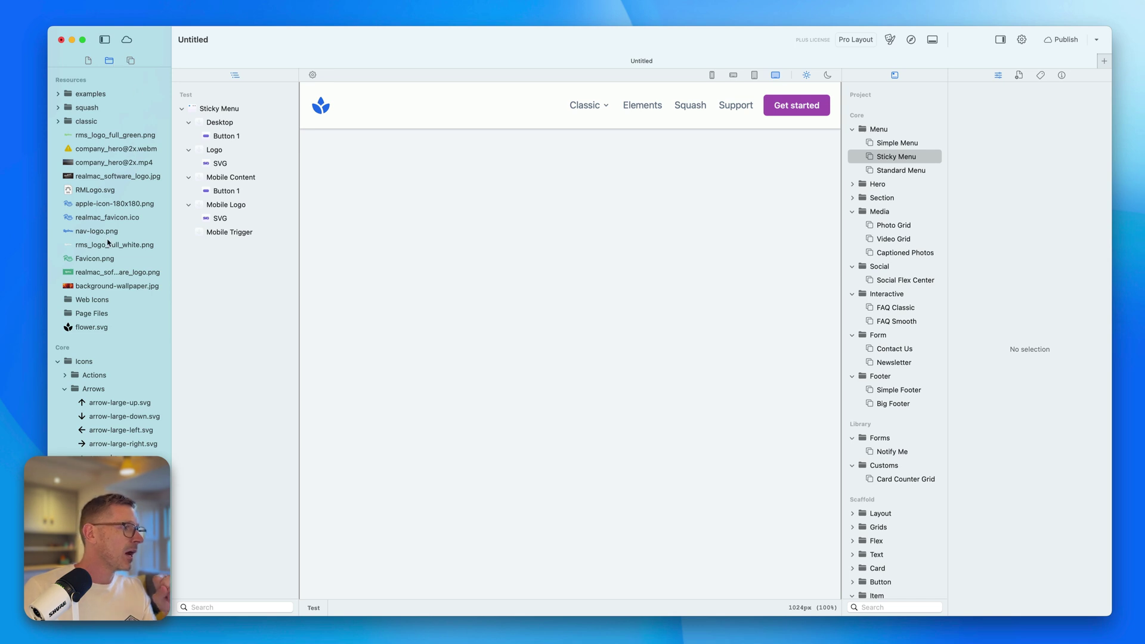
pyautogui.click(325, 108)
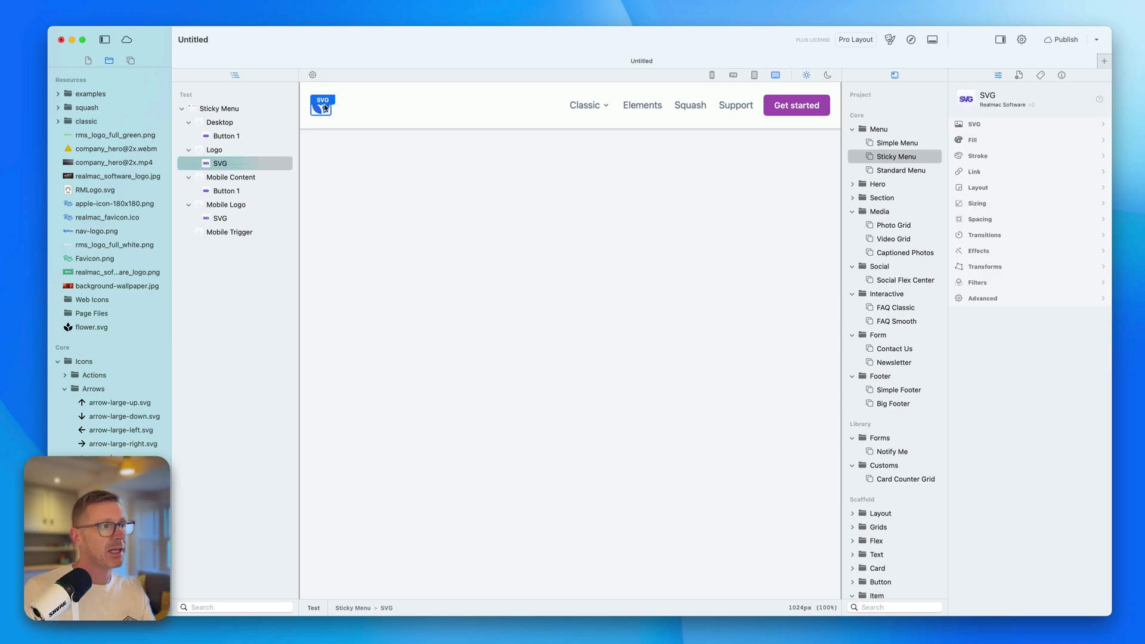
pyautogui.click(131, 61)
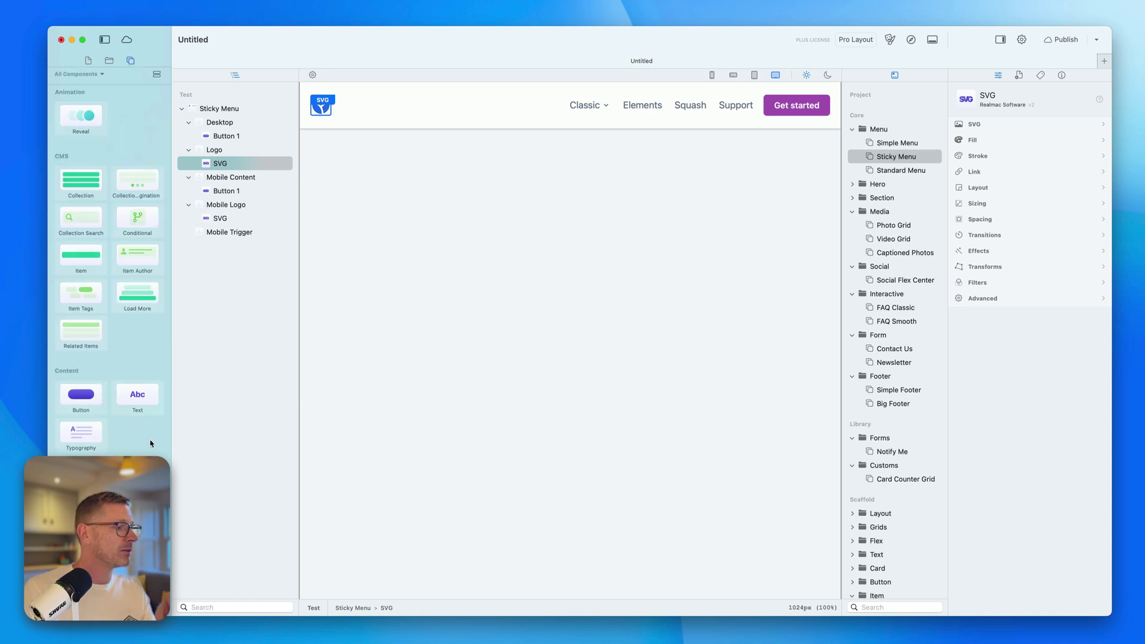
pyautogui.scroll(-10, 151, 444)
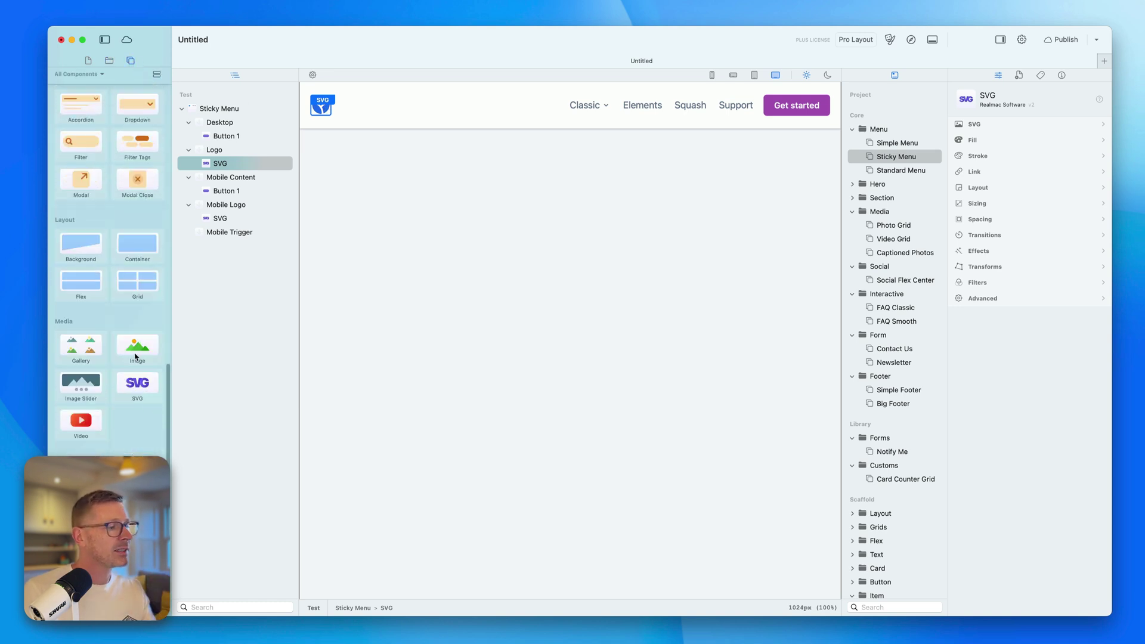
pyautogui.moveTo(136, 357); pyautogui.dragTo(257, 168)
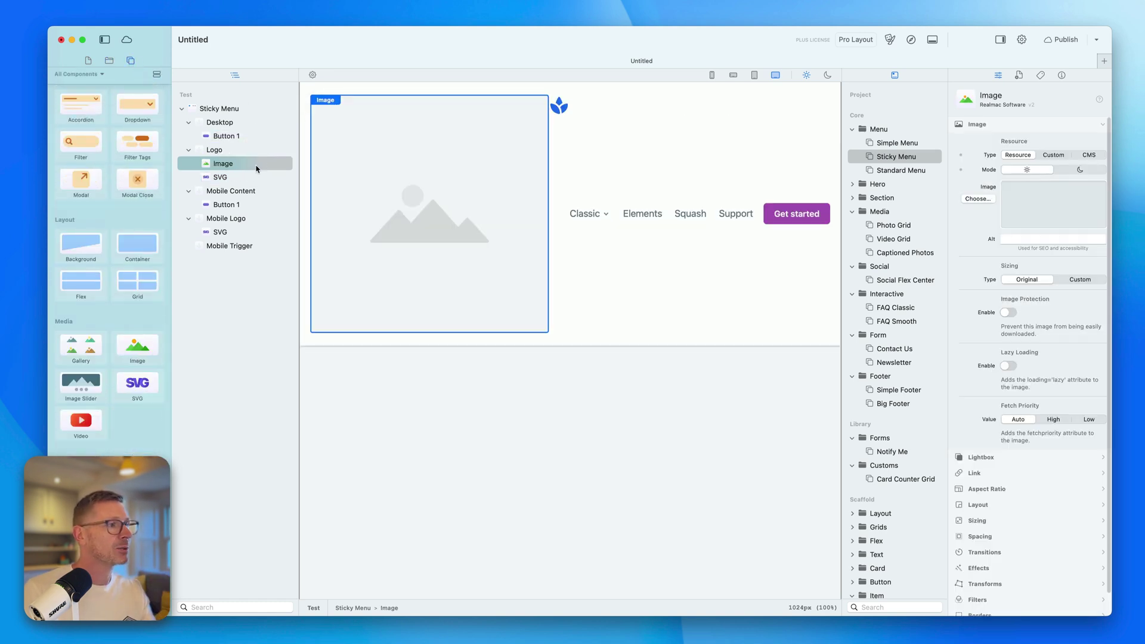
pyautogui.click(244, 177)
pyautogui.press('BackSpace')
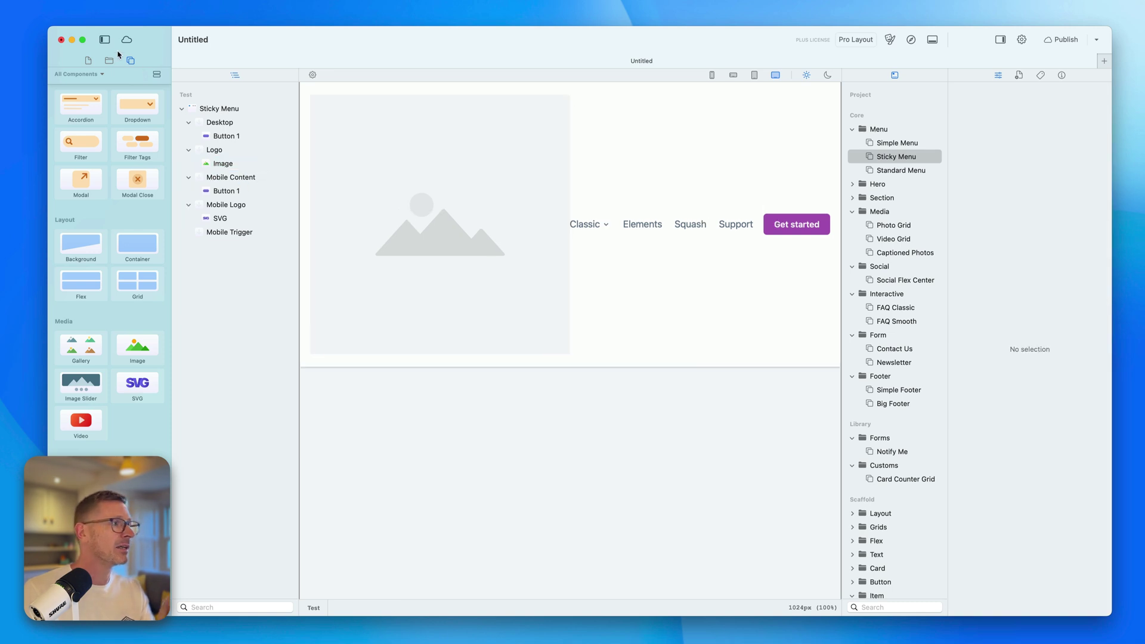
# Step: Fill the logo image placeholder with nav-logo.png from the resources
pyautogui.click(108, 62)
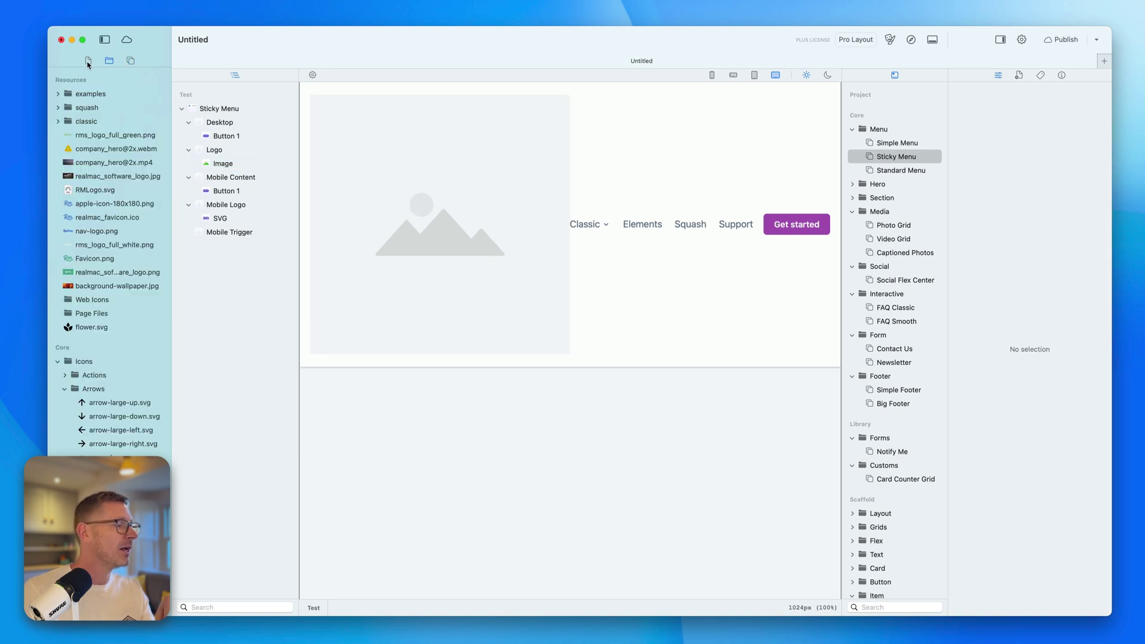
pyautogui.click(105, 248)
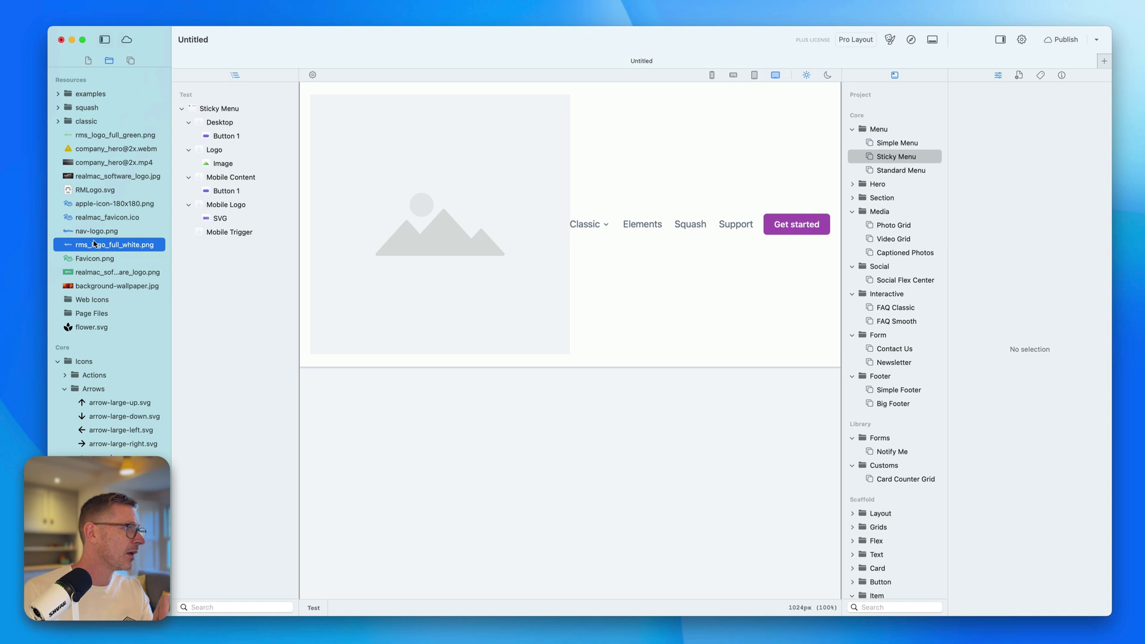
pyautogui.click(97, 232)
pyautogui.moveTo(101, 232); pyautogui.dragTo(438, 194)
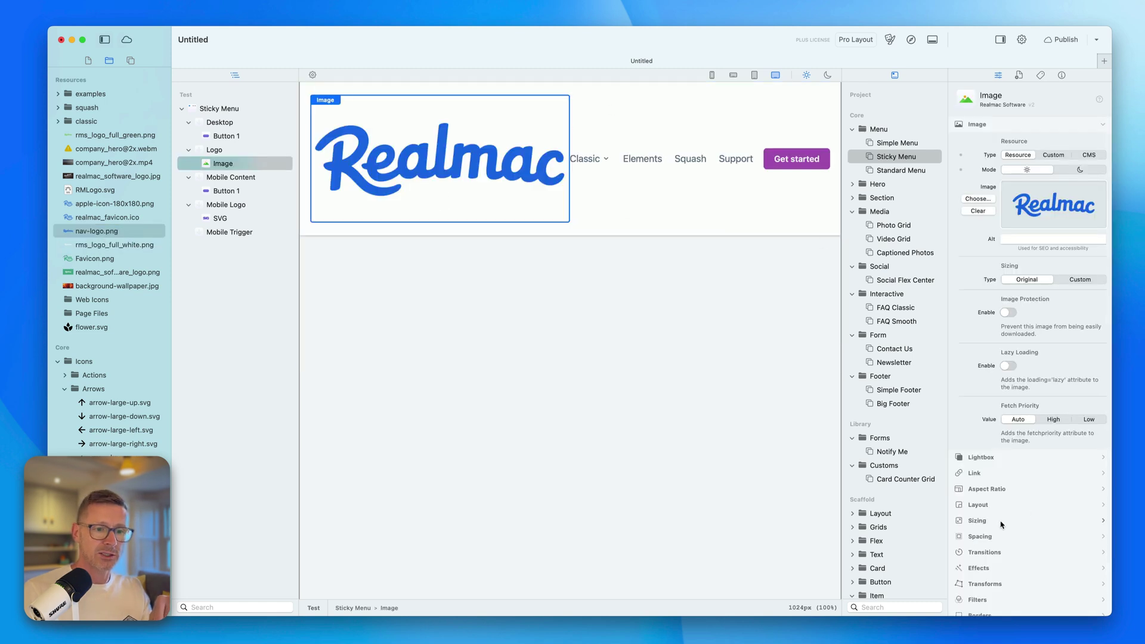
# Step: Set the logo image width to 120px, after trying 200px and 100px
pyautogui.click(977, 521)
pyautogui.click(1073, 234)
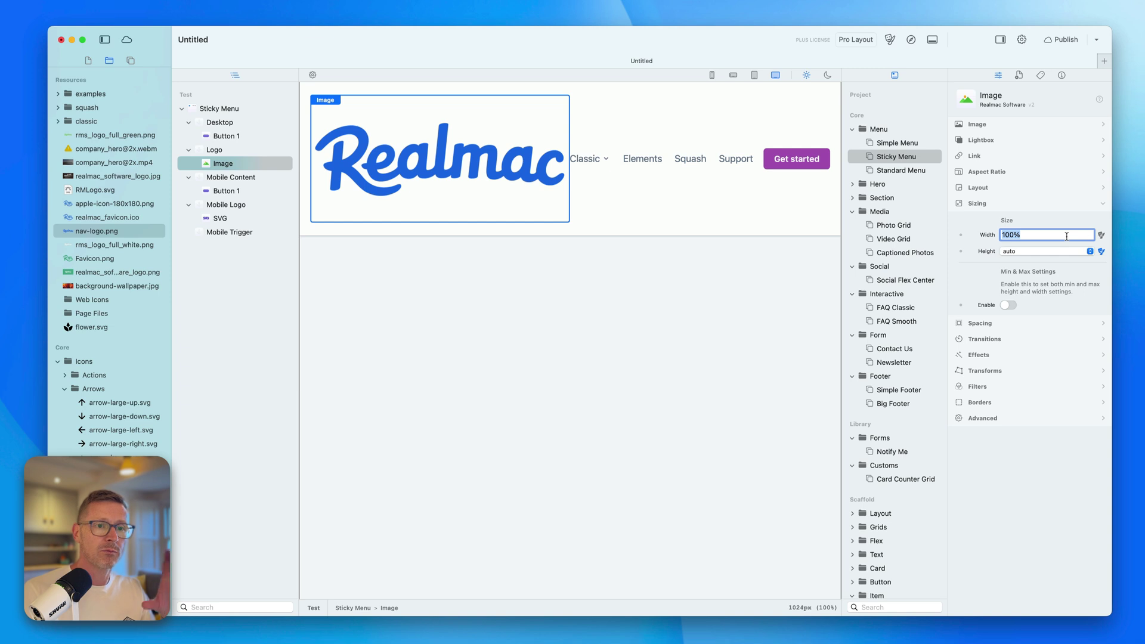
pyautogui.write('200px')
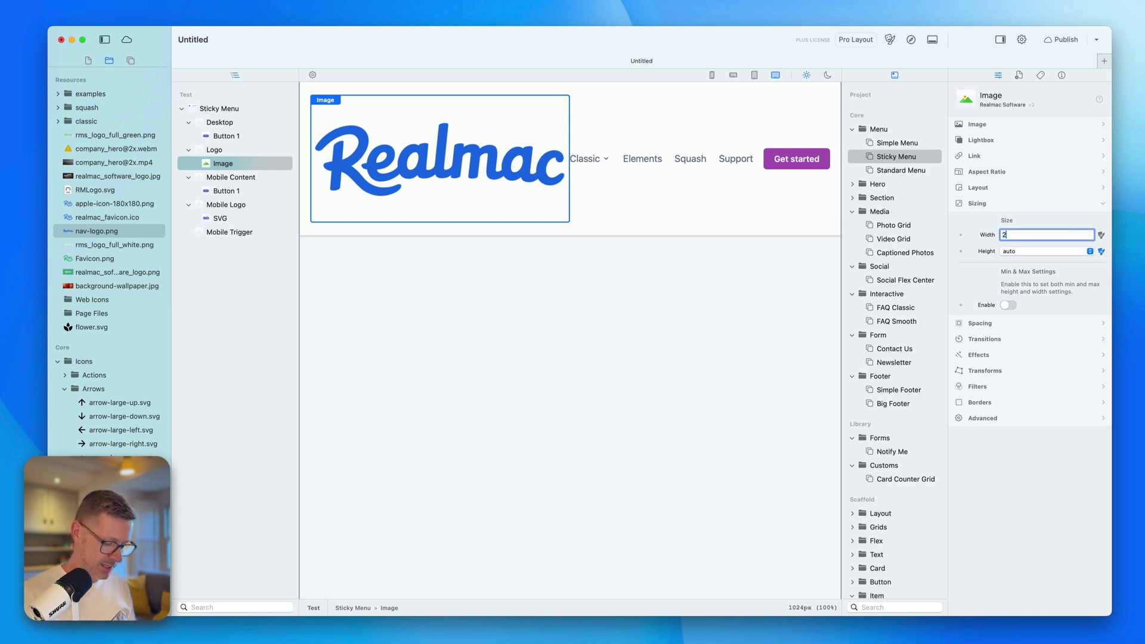
pyautogui.press('Return')
pyautogui.write('100px')
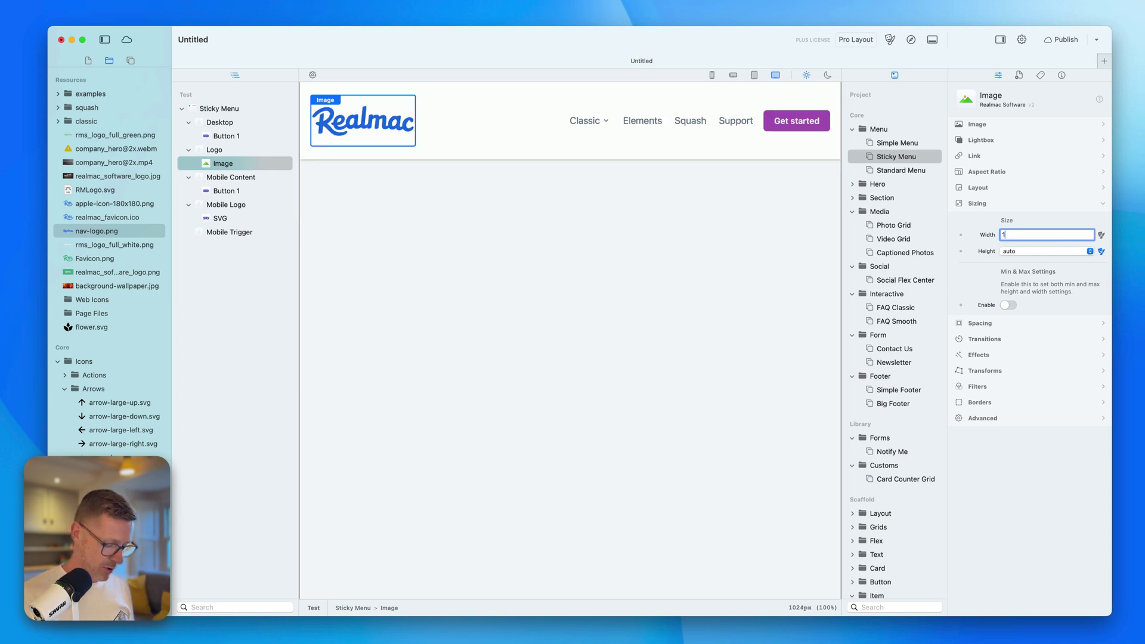
pyautogui.press('Return')
pyautogui.write('120px')
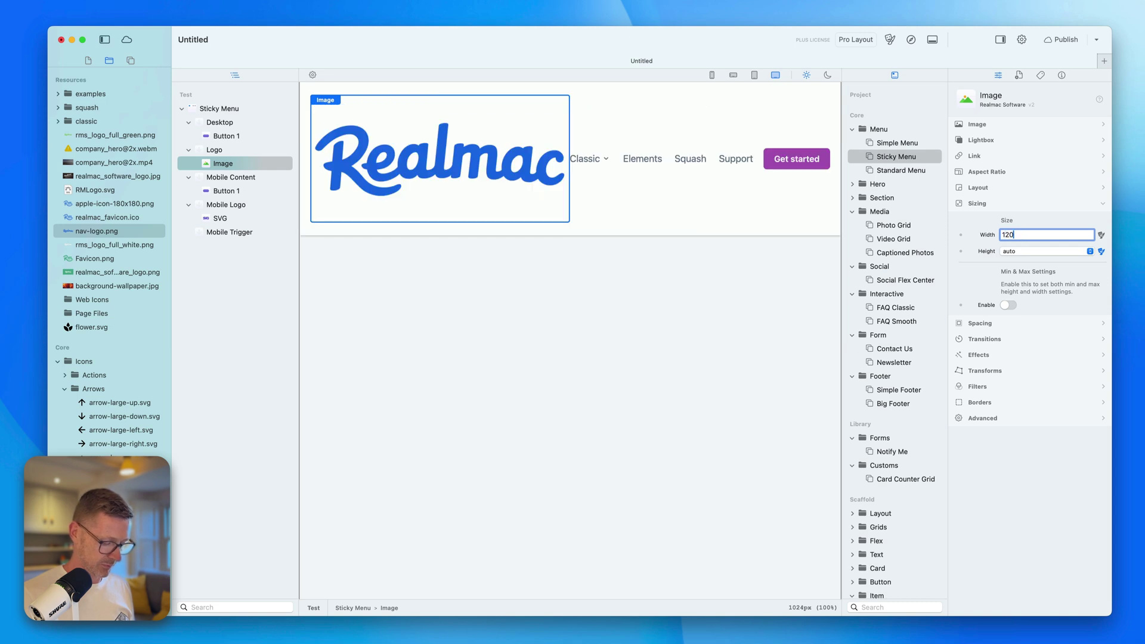
pyautogui.press('Return')
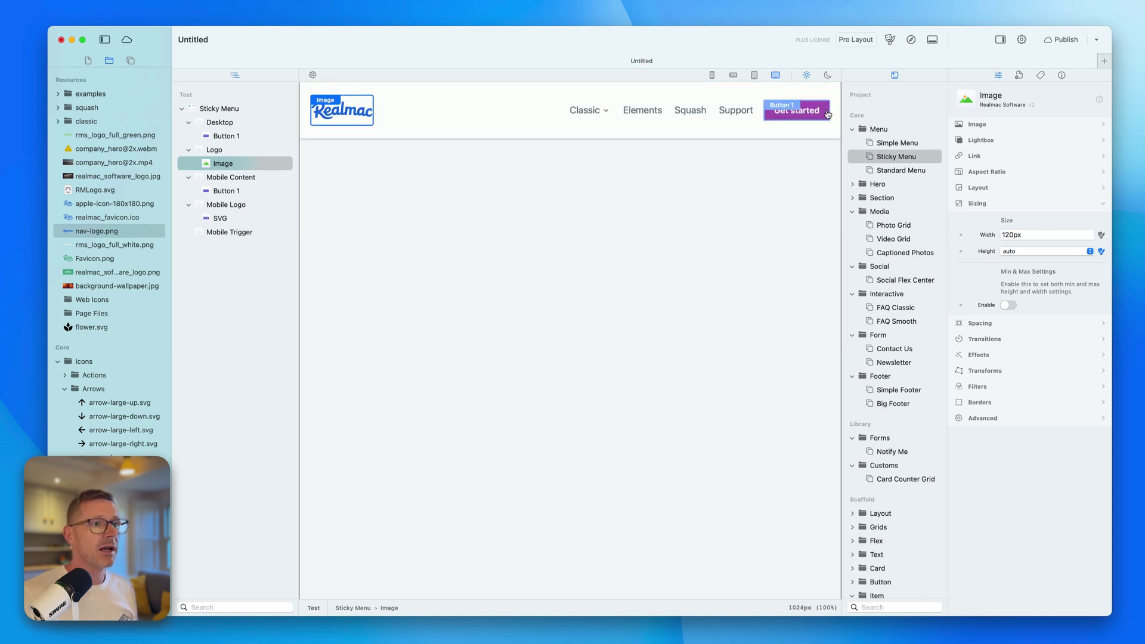
# Step: Set the Get started button's hover background start and end colours to brand
pyautogui.click(797, 110)
pyautogui.click(1001, 427)
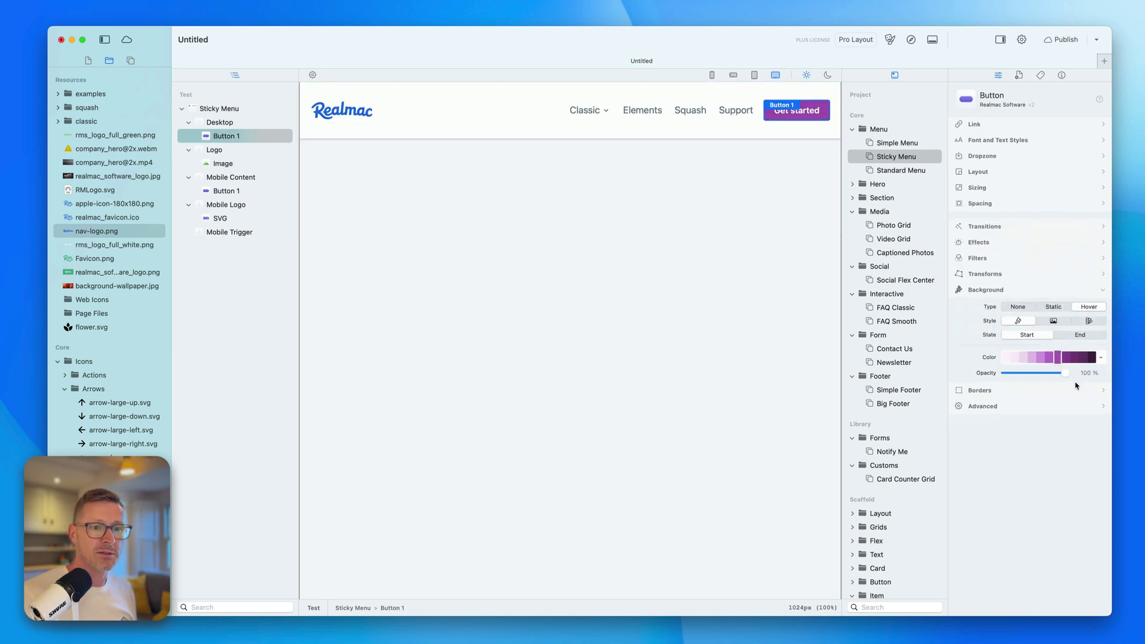
pyautogui.click(1101, 354)
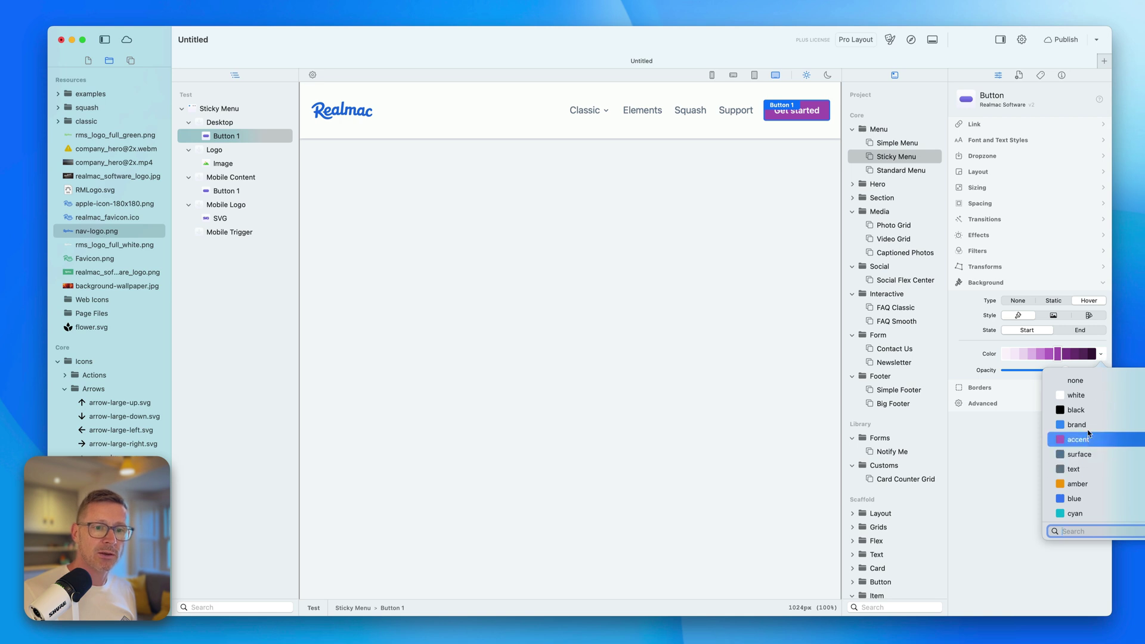
pyautogui.click(1077, 424)
pyautogui.click(1080, 330)
pyautogui.click(1101, 355)
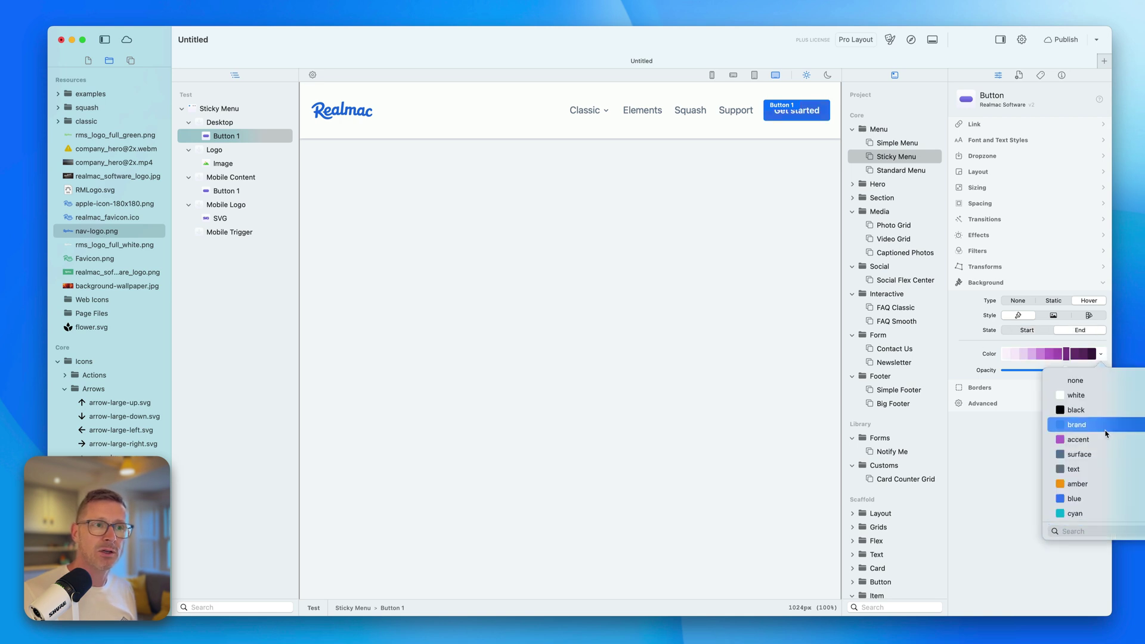
pyautogui.click(1076, 424)
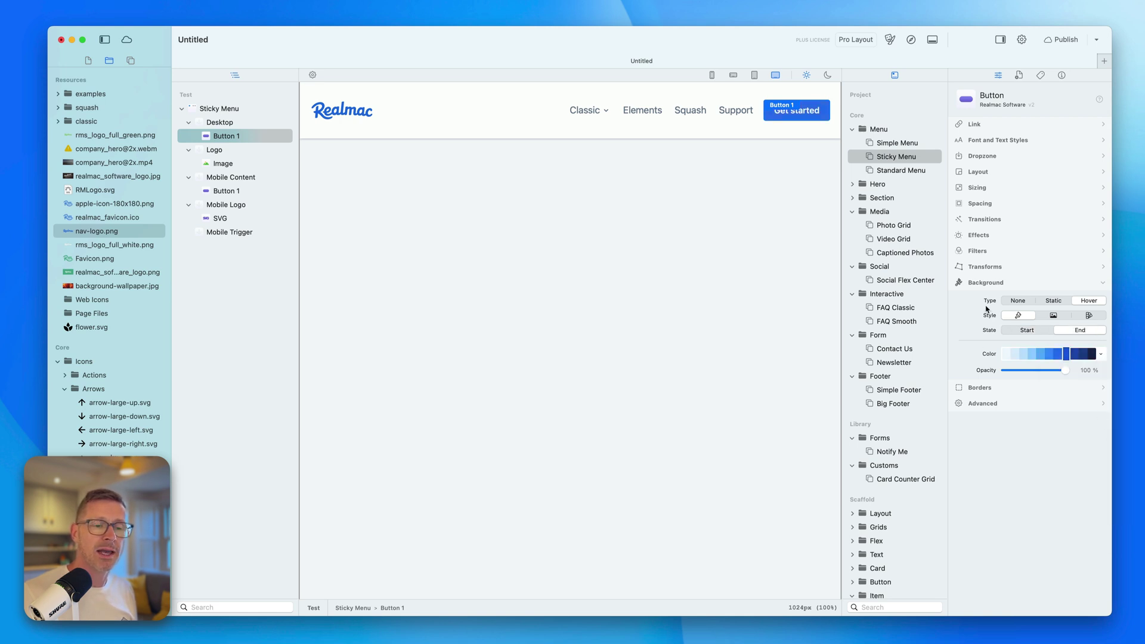
# Step: Change the button label to 'Visit Store'
pyautogui.doubleClick(801, 113)
pyautogui.write('Visit Store')
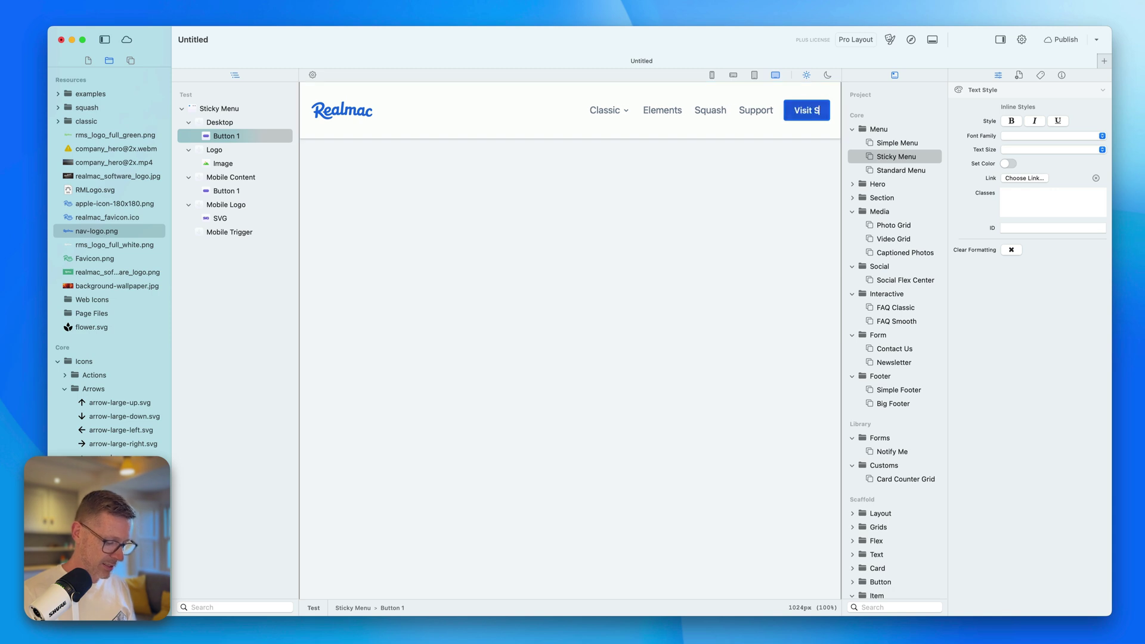
pyautogui.press('Left')
pyautogui.press('Left')
pyautogui.press('Left')
pyautogui.press('BackSpace')
pyautogui.press('End')
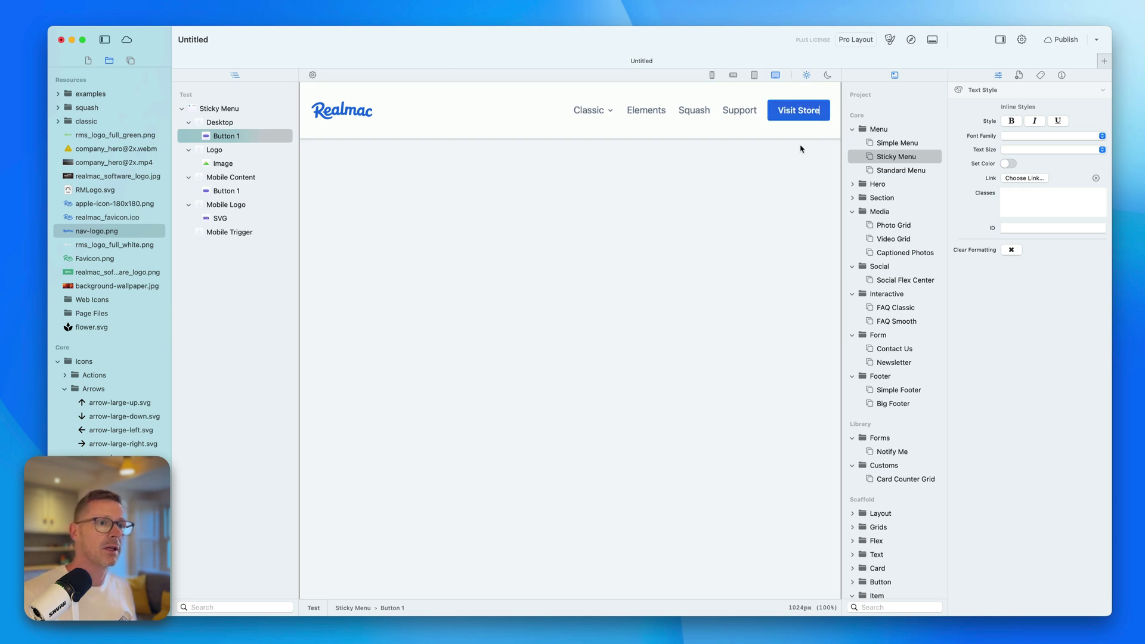
pyautogui.click(911, 39)
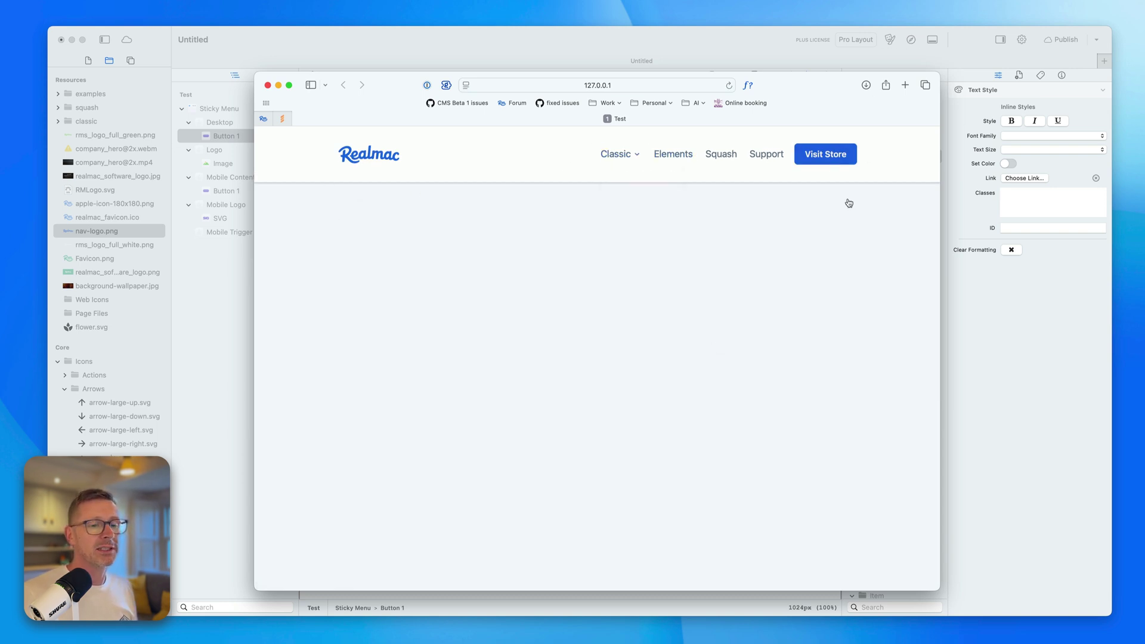
pyautogui.moveTo(941, 589); pyautogui.dragTo(1030, 567)
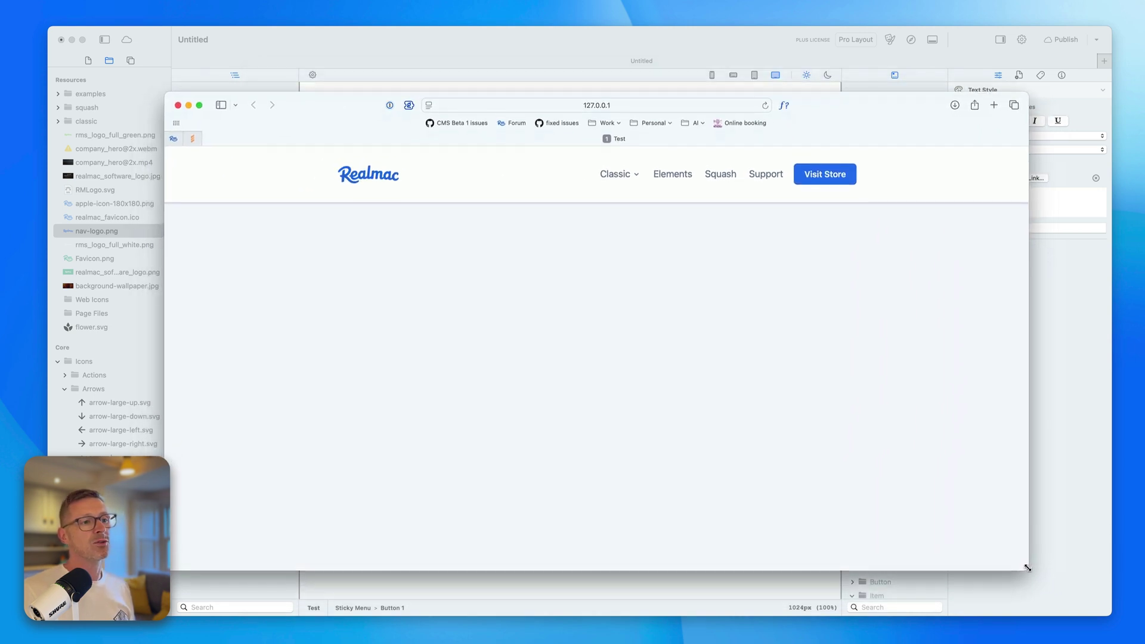
pyautogui.click(660, 48)
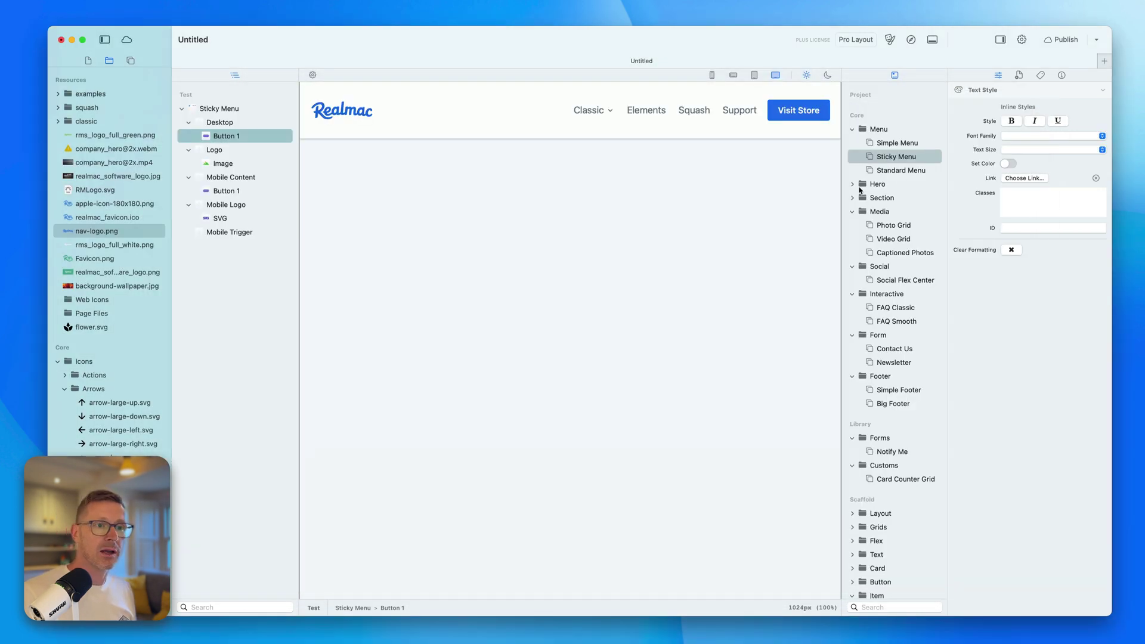
# Step: Place a Banner Image hero below the menu instead of a Centered Hero
pyautogui.click(852, 185)
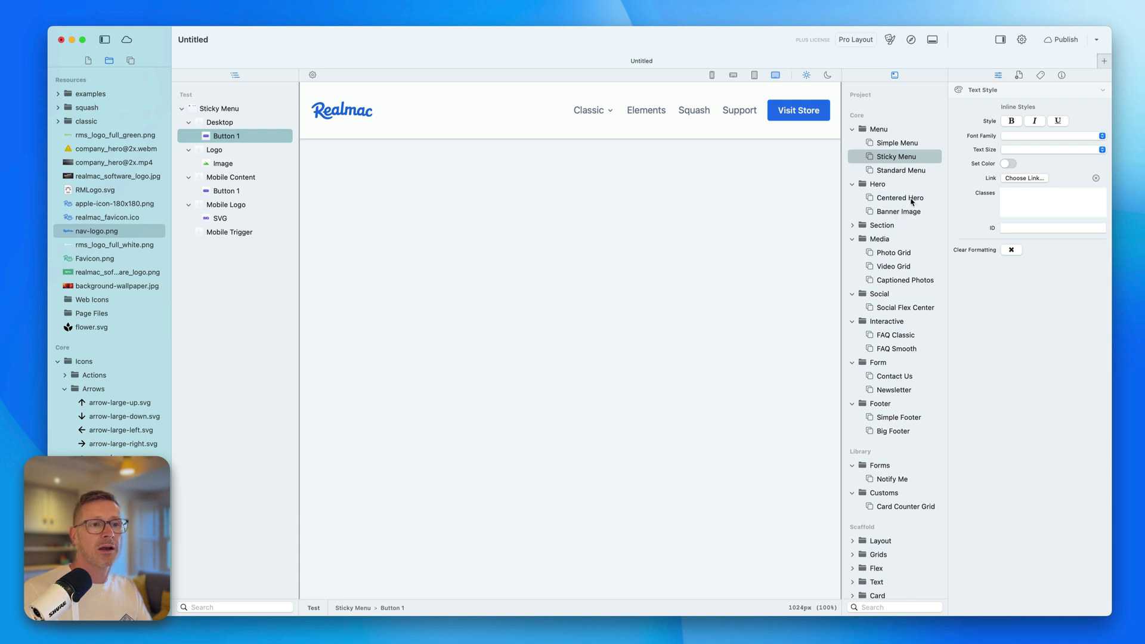
pyautogui.moveTo(912, 202); pyautogui.dragTo(530, 215)
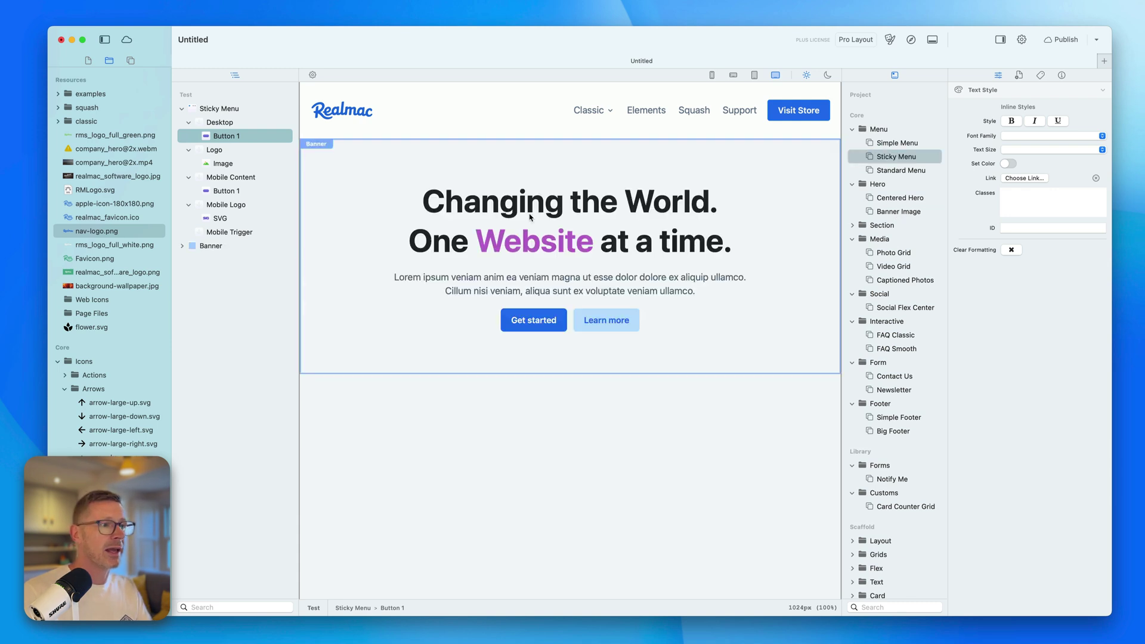
pyautogui.click(762, 181)
pyautogui.press('Delete')
pyautogui.moveTo(899, 211); pyautogui.dragTo(603, 229)
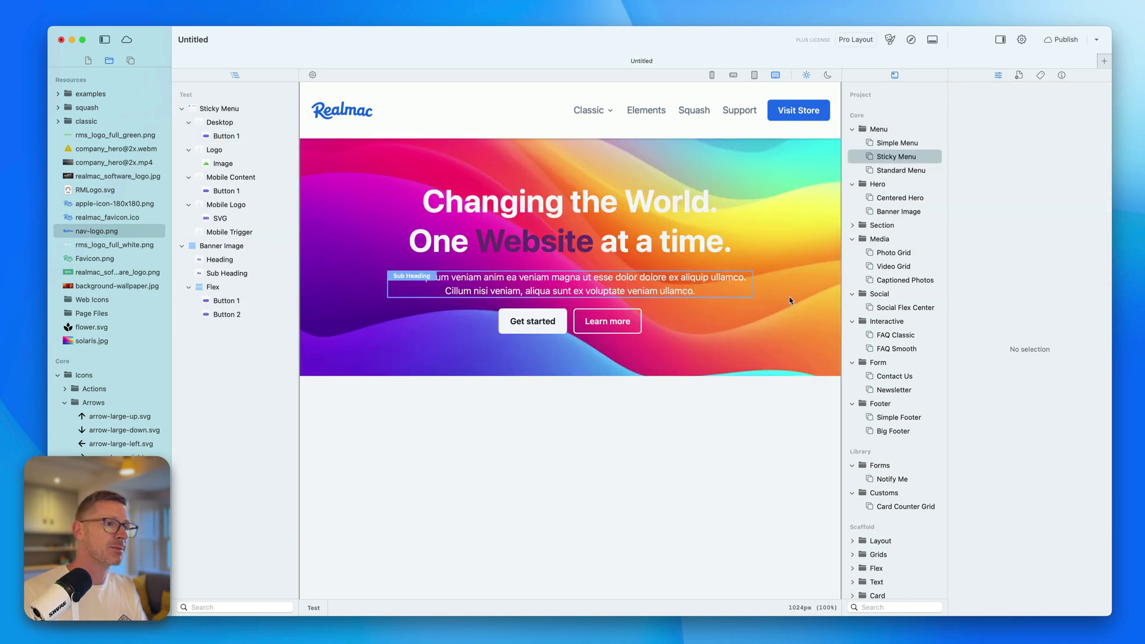
pyautogui.click(789, 300)
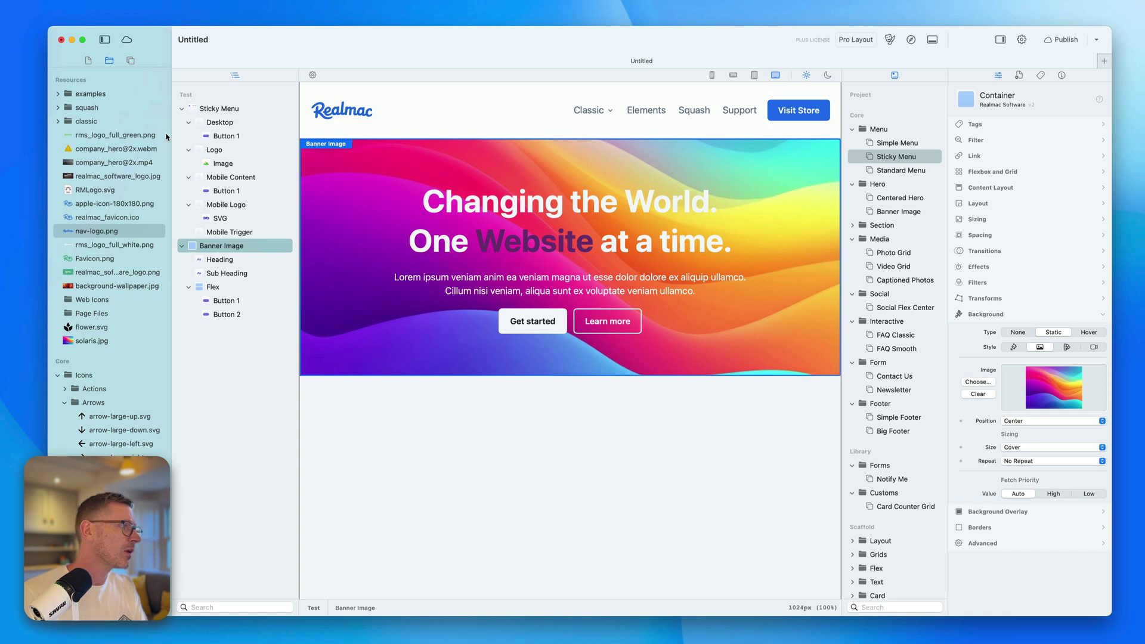
# Step: Use social-graph-image.jpg from the classic resources as the banner background image
pyautogui.click(56, 118)
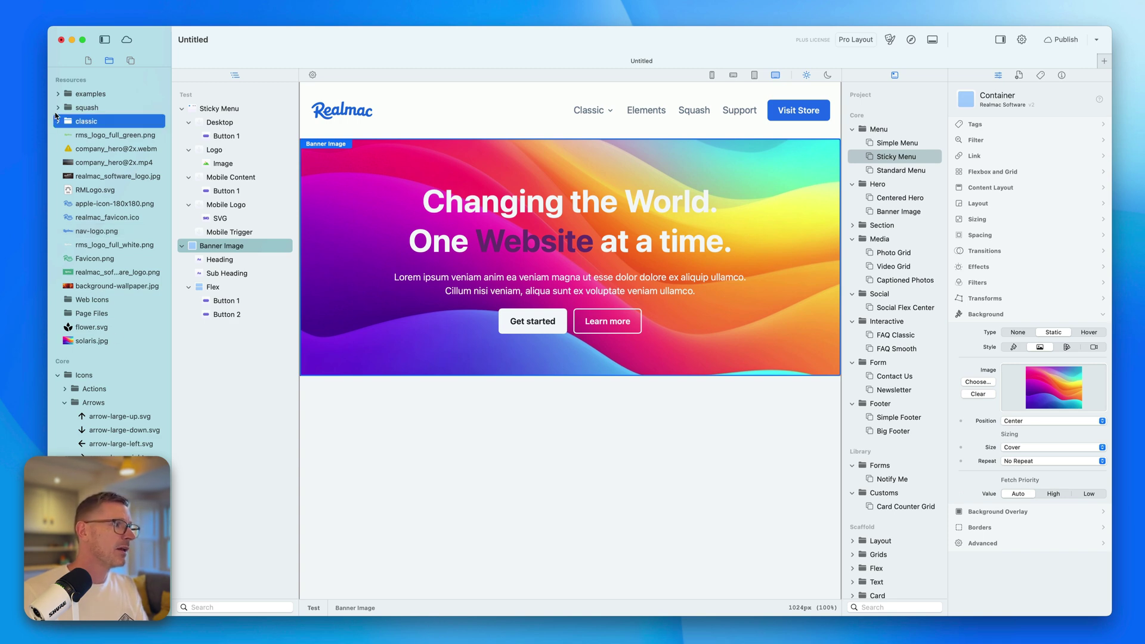
pyautogui.click(57, 122)
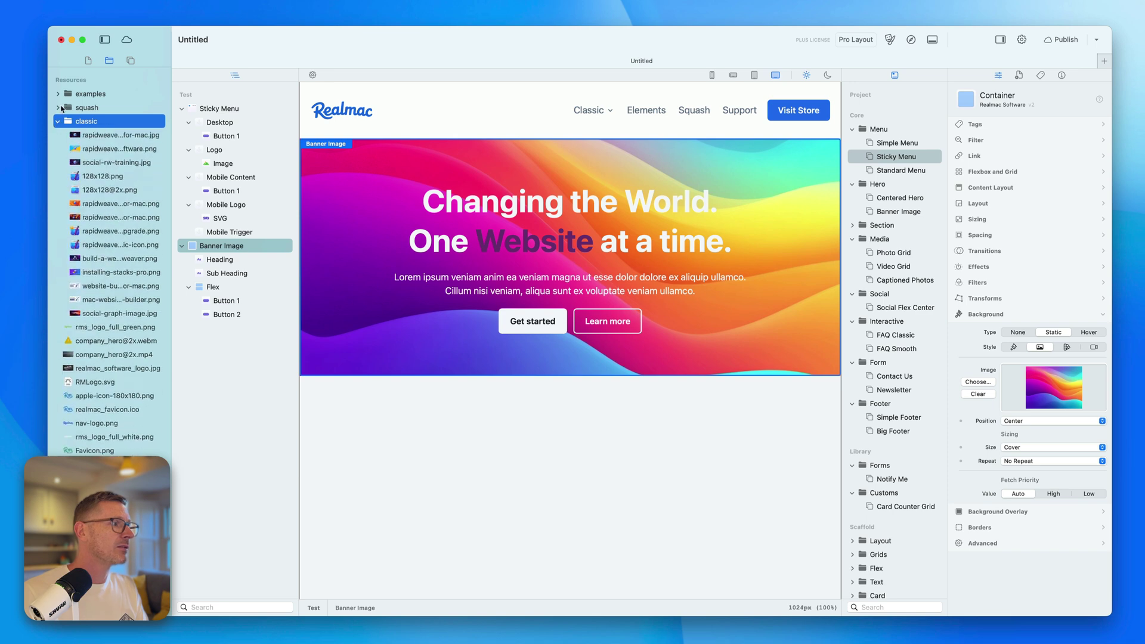
pyautogui.click(99, 317)
pyautogui.moveTo(98, 316); pyautogui.dragTo(1056, 390)
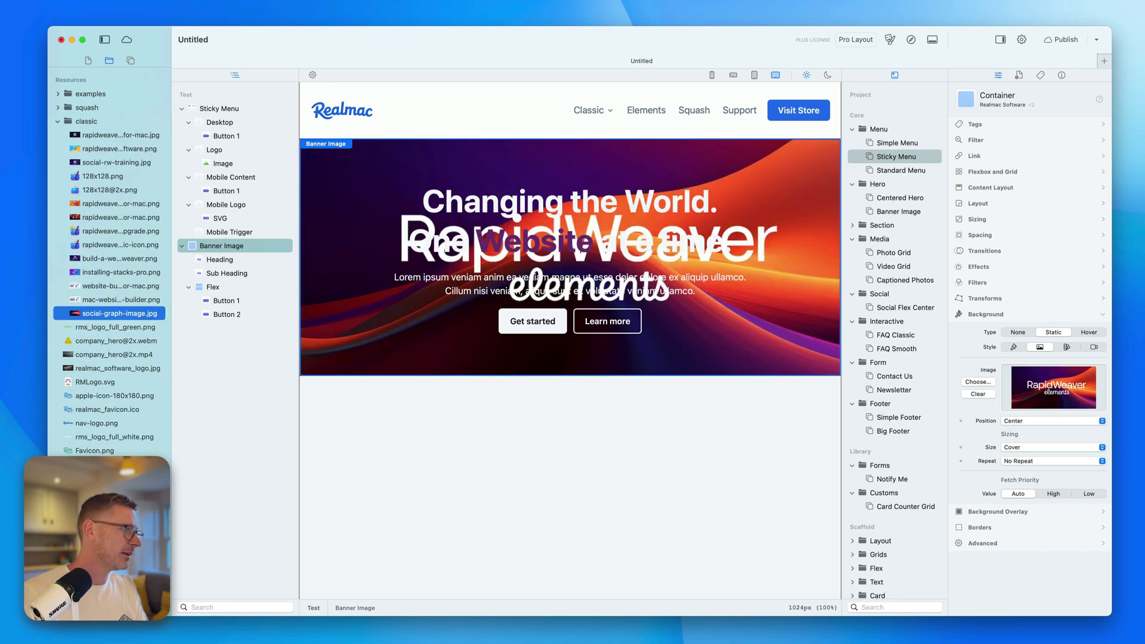
pyautogui.click(978, 393)
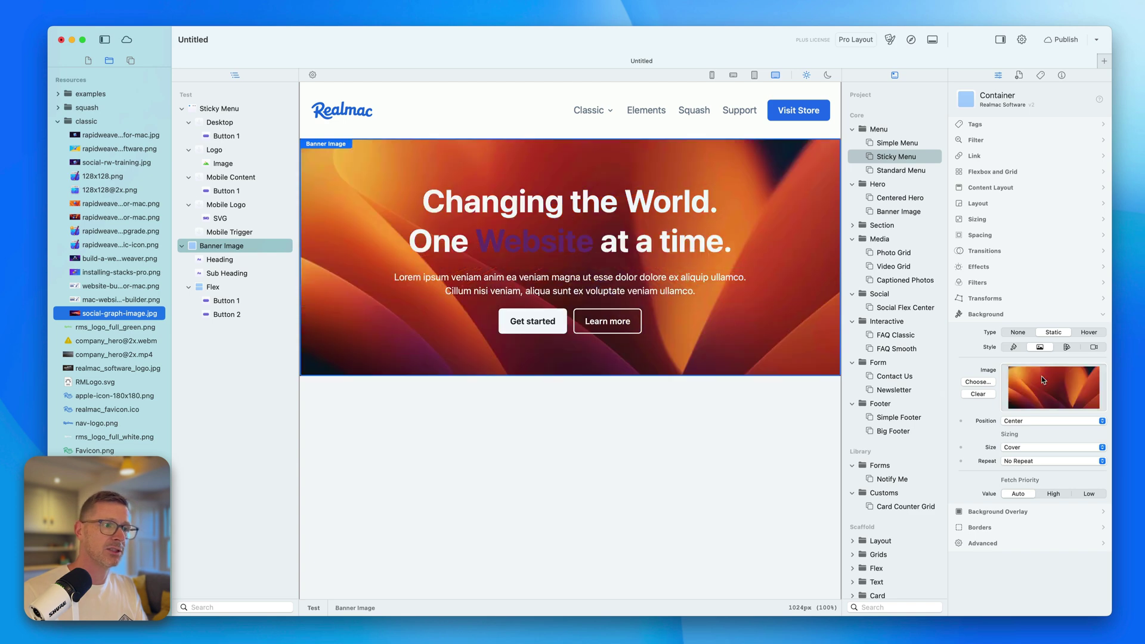
# Step: Replace the hero heading with 'Welcoem to Realmac Software'
pyautogui.click(582, 210)
pyautogui.press('super+a')
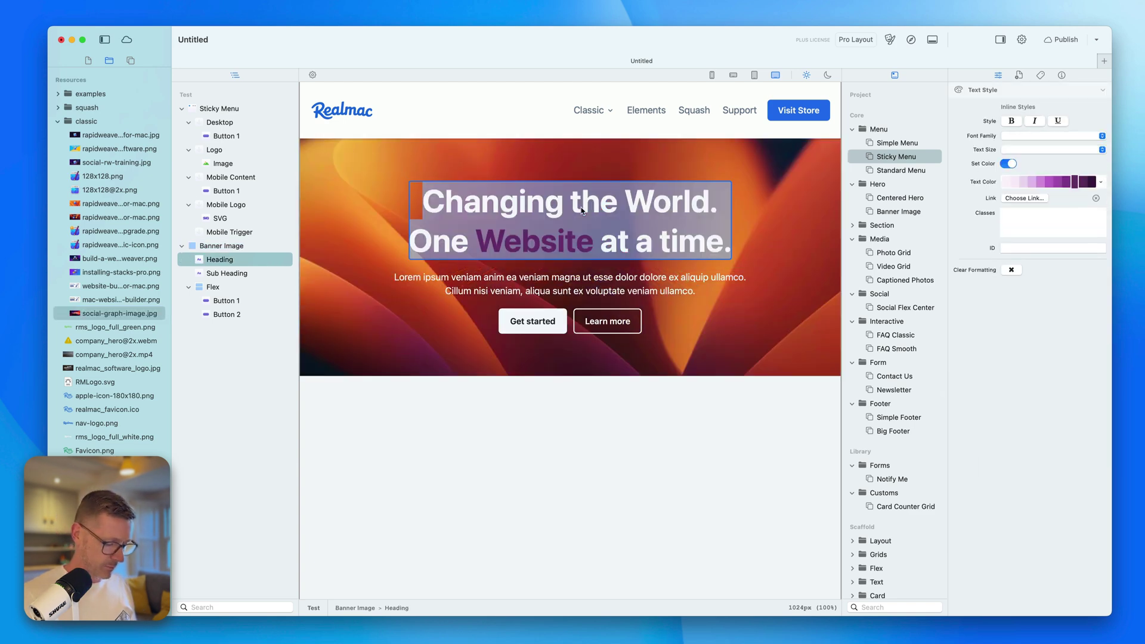
pyautogui.write('Welcoem to Realma')
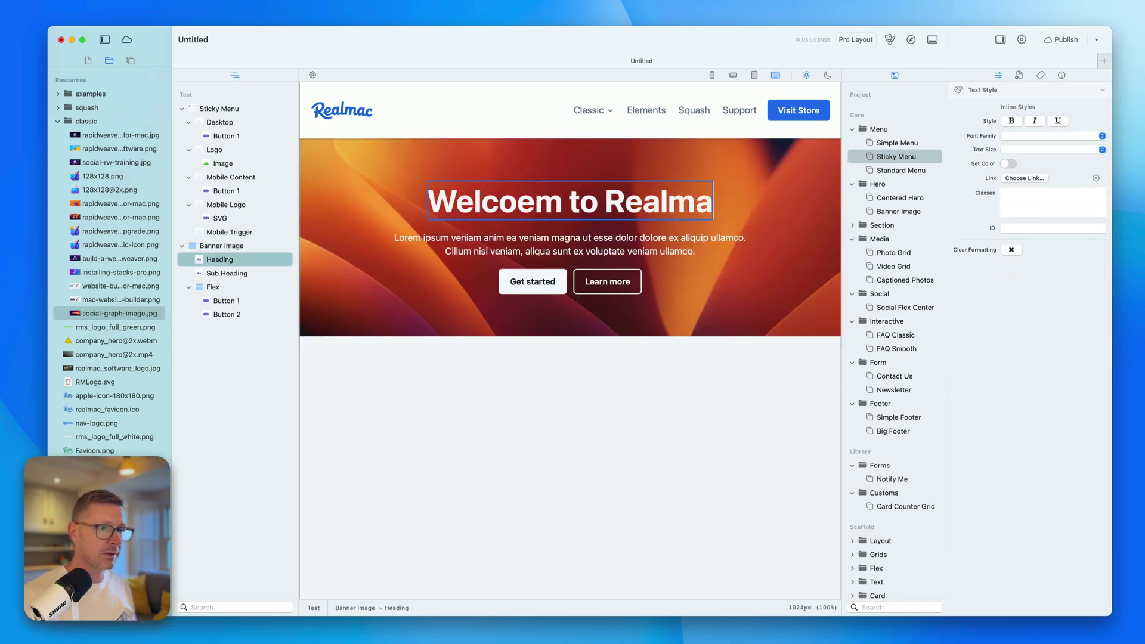
pyautogui.write('c Software')
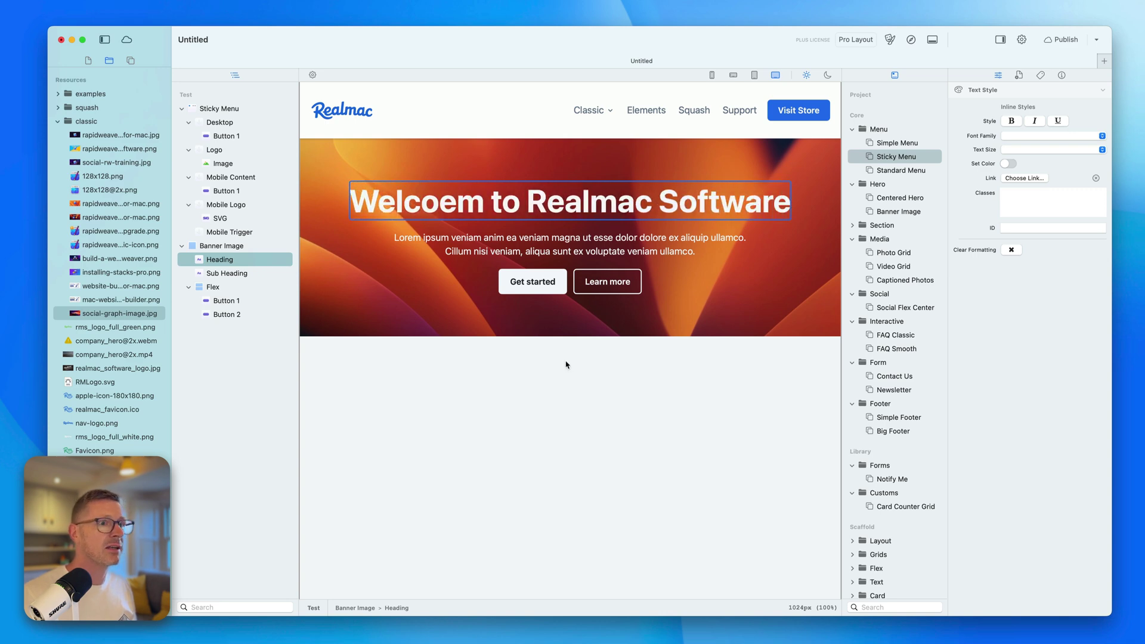
# Step: Preview the Test page in Safari, resize the preview window, then close it
pyautogui.click(821, 156)
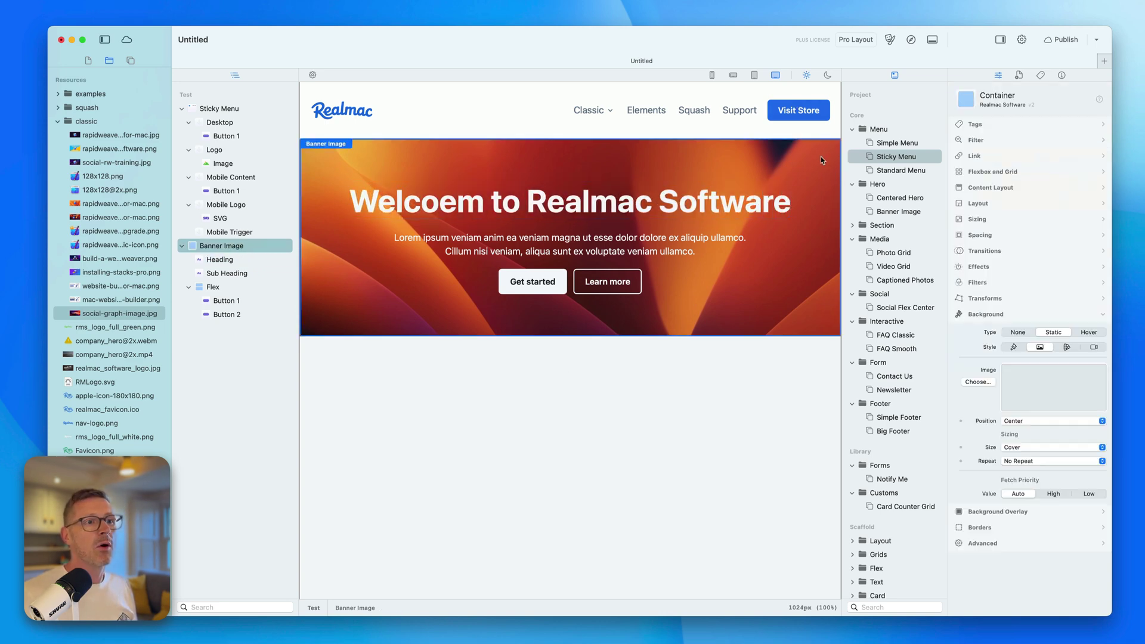
pyautogui.click(910, 40)
pyautogui.moveTo(1026, 569); pyautogui.dragTo(950, 598)
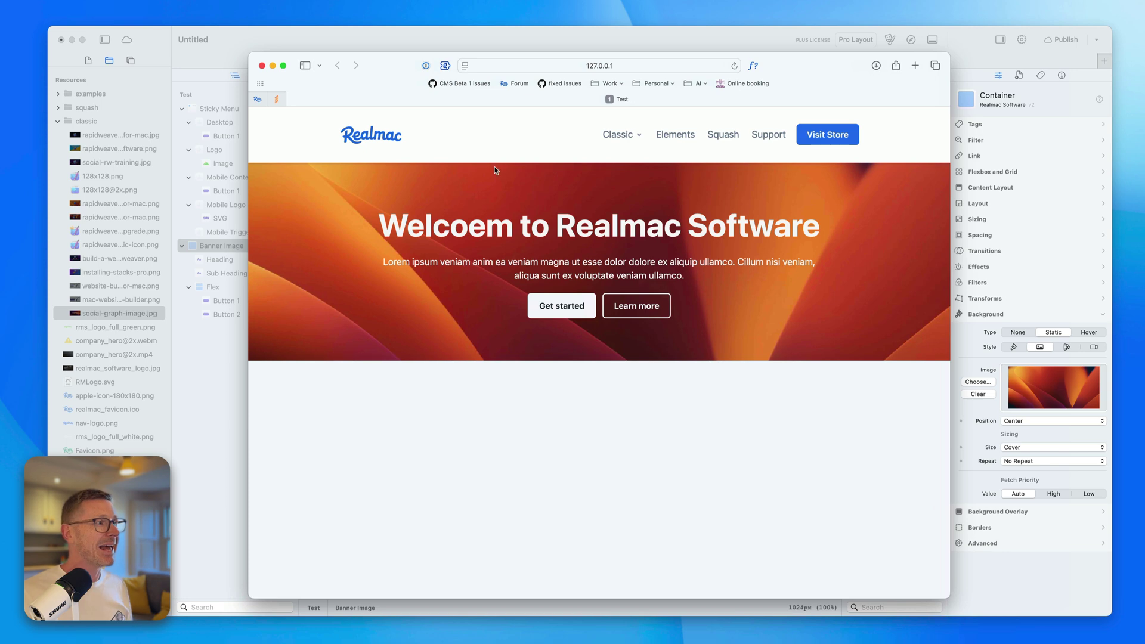
pyautogui.press('super+w')
# Step: Convert the Sticky Menu into a global element from the Pages list
pyautogui.click(88, 60)
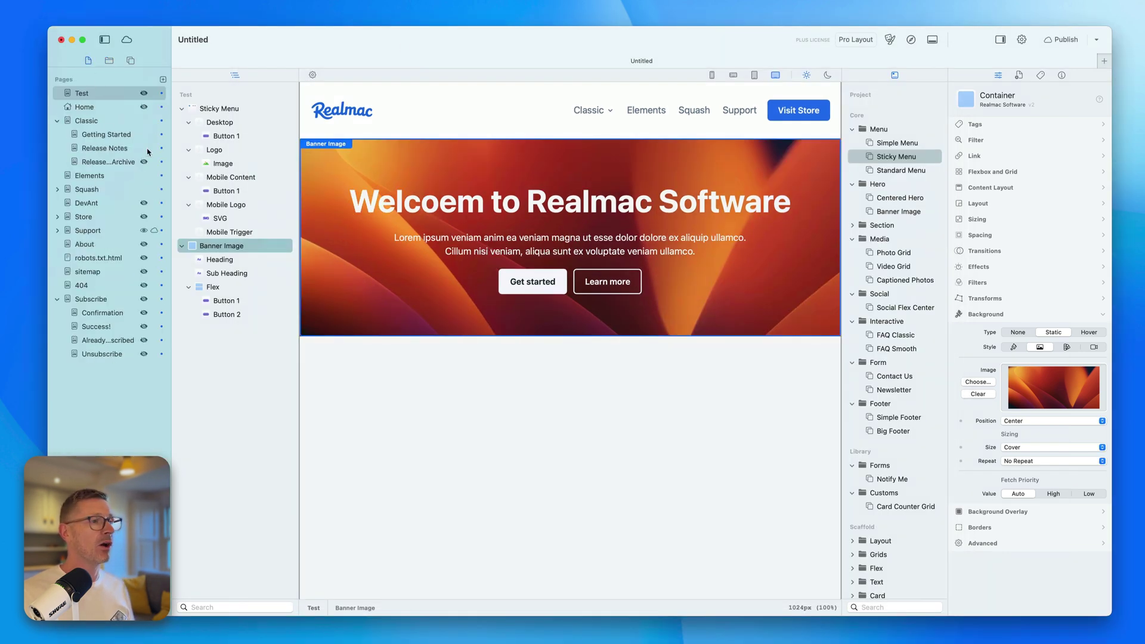
pyautogui.click(435, 129)
pyautogui.rightClick(406, 96)
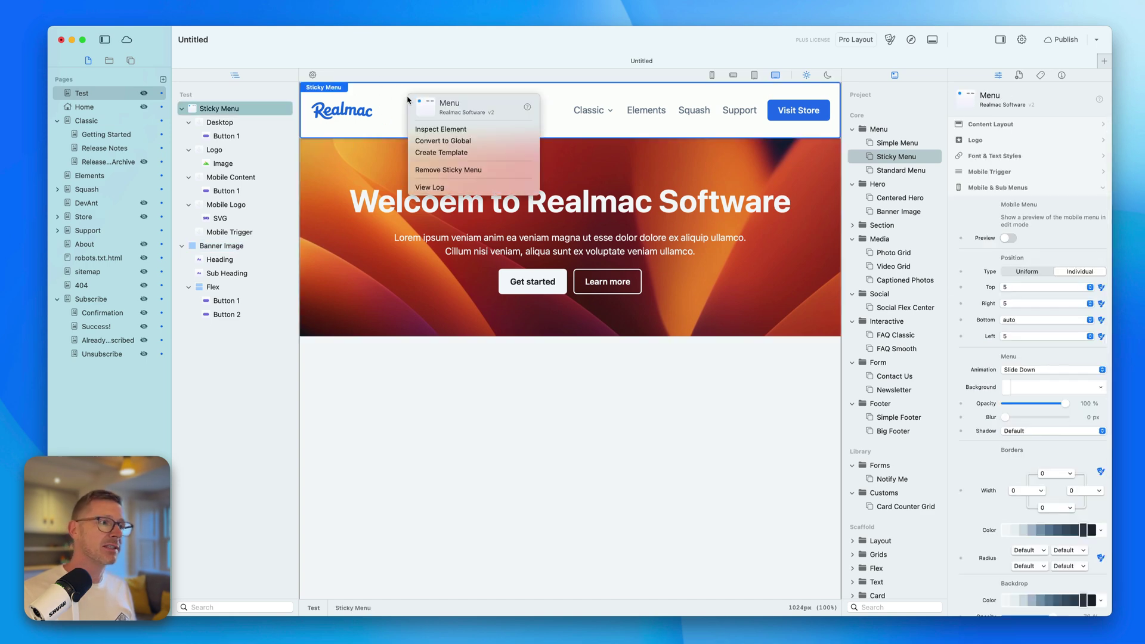
pyautogui.click(504, 146)
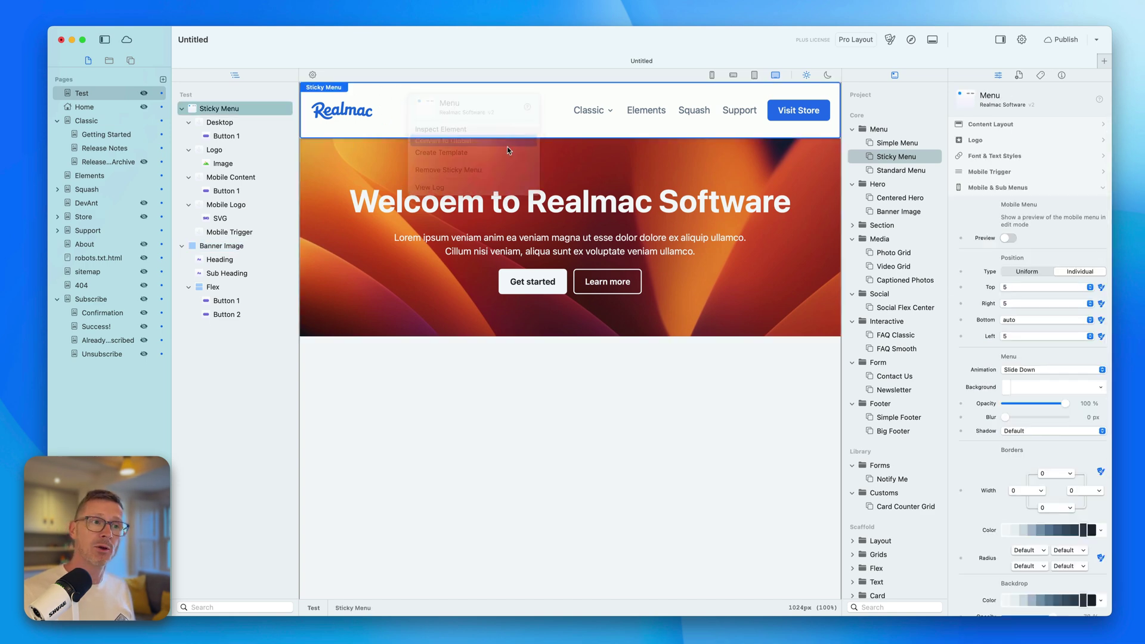